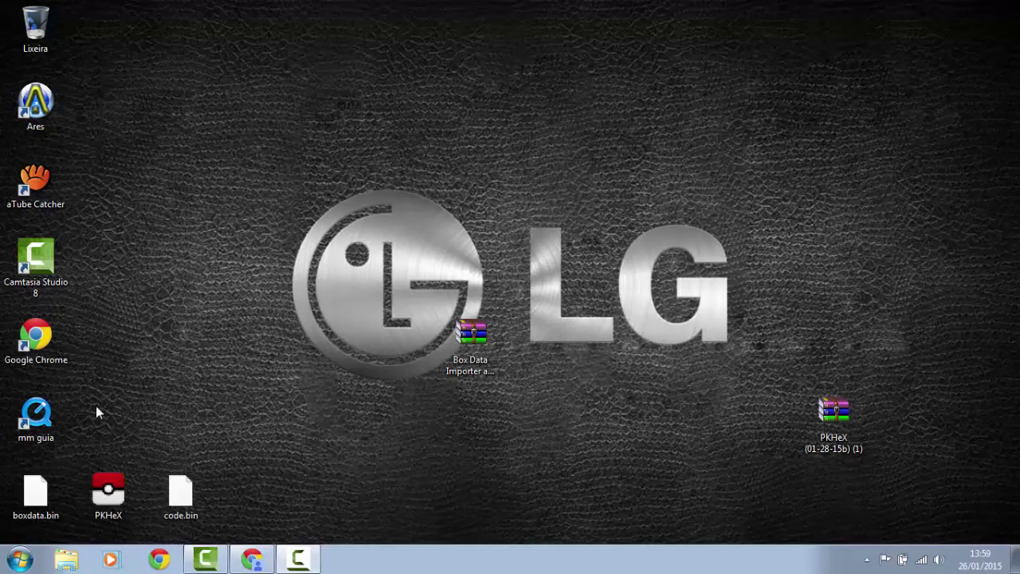
pyautogui.moveTo(75, 443); pyautogui.dragTo(133, 512)
pyautogui.click(151, 333)
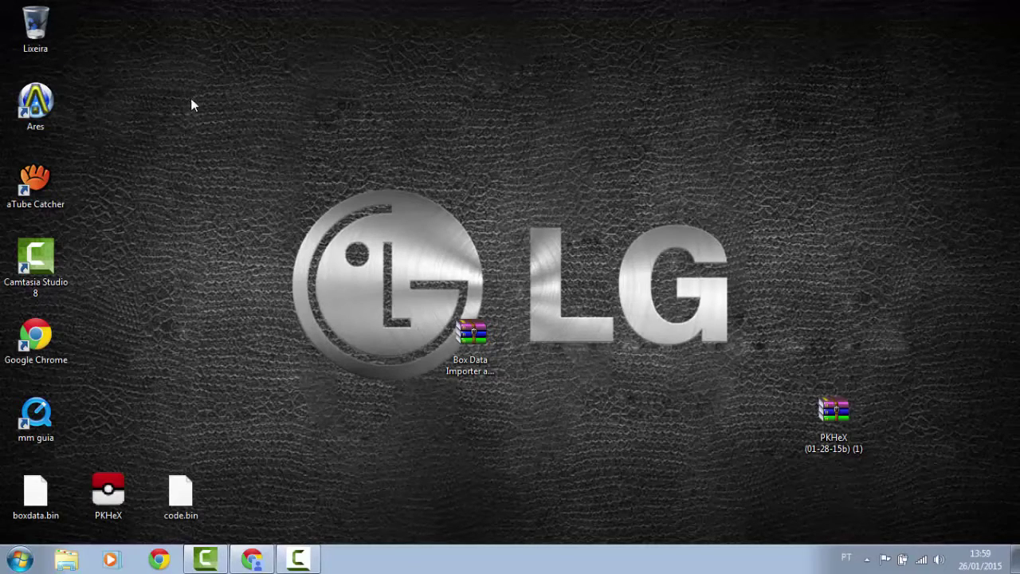
pyautogui.moveTo(250, 128); pyautogui.dragTo(304, 258)
pyautogui.doubleClick(43, 478)
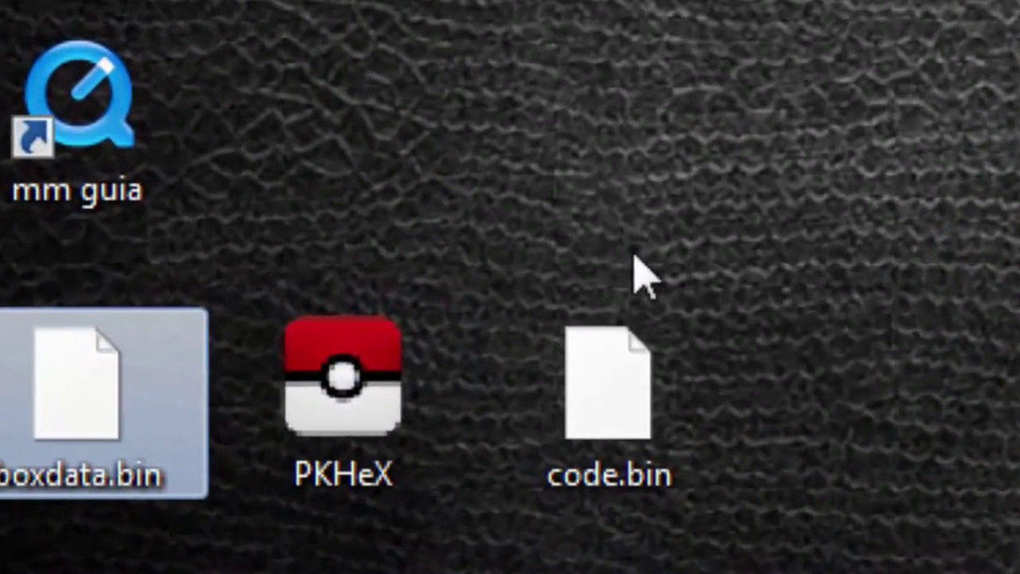
pyautogui.moveTo(761, 348); pyautogui.dragTo(112, 473)
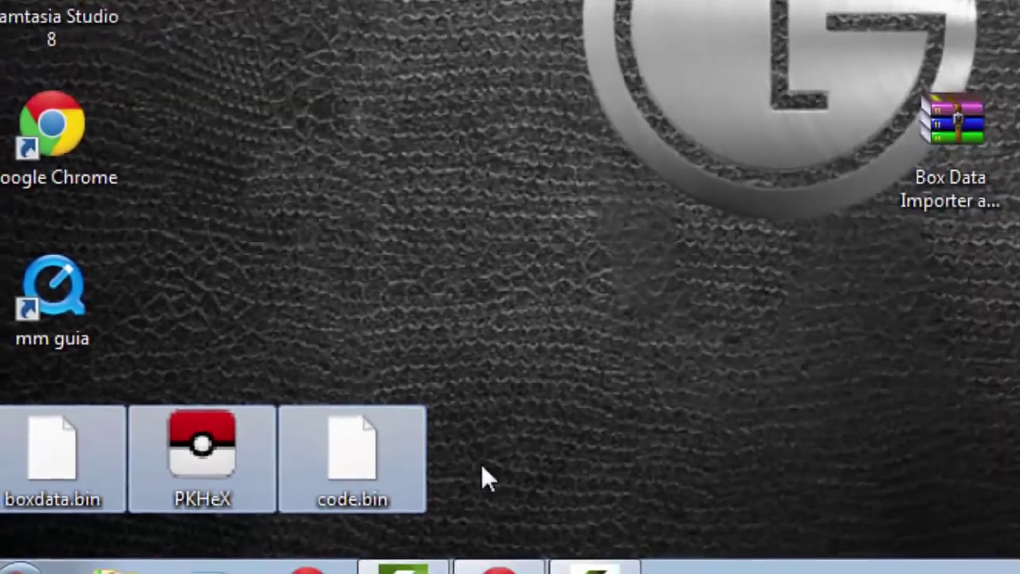
pyautogui.click(837, 414)
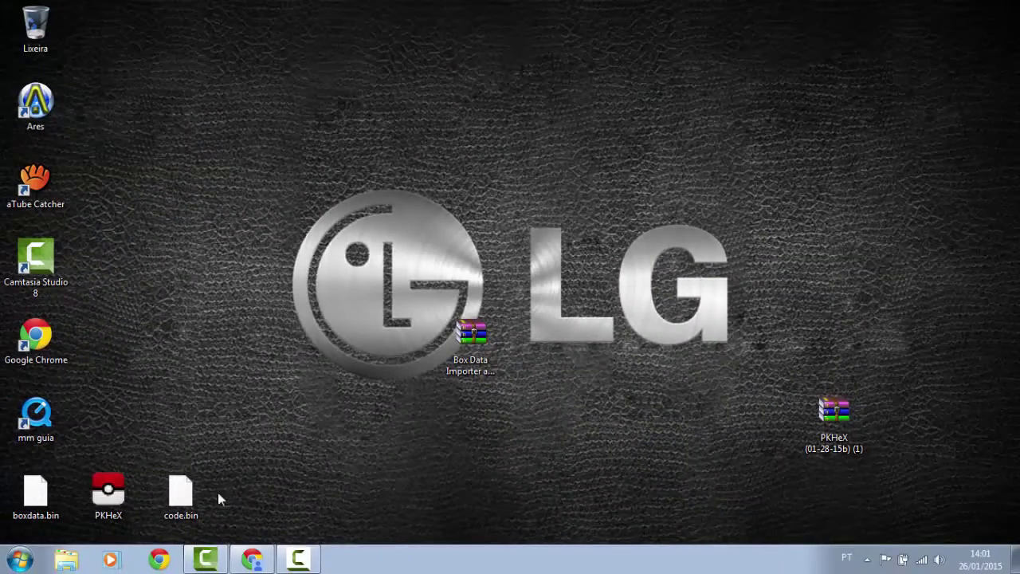
pyautogui.moveTo(219, 494); pyautogui.dragTo(20, 518)
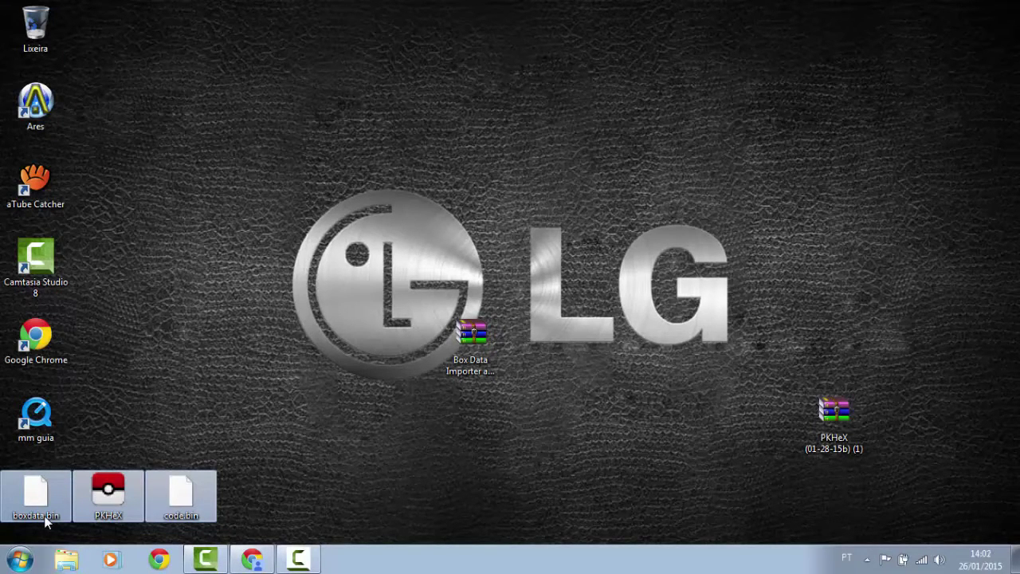
pyautogui.click(289, 486)
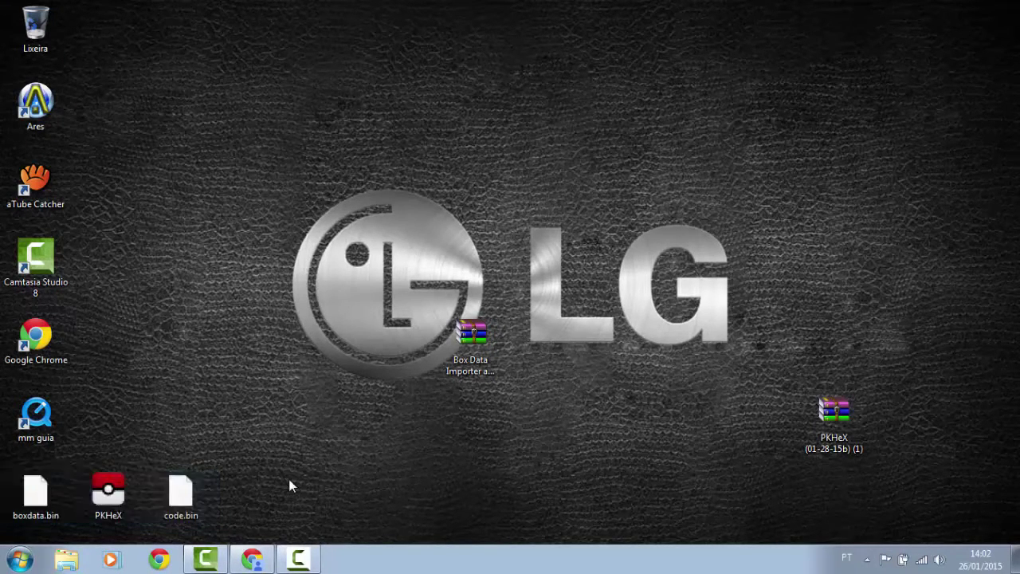
pyautogui.moveTo(425, 269); pyautogui.dragTo(869, 447)
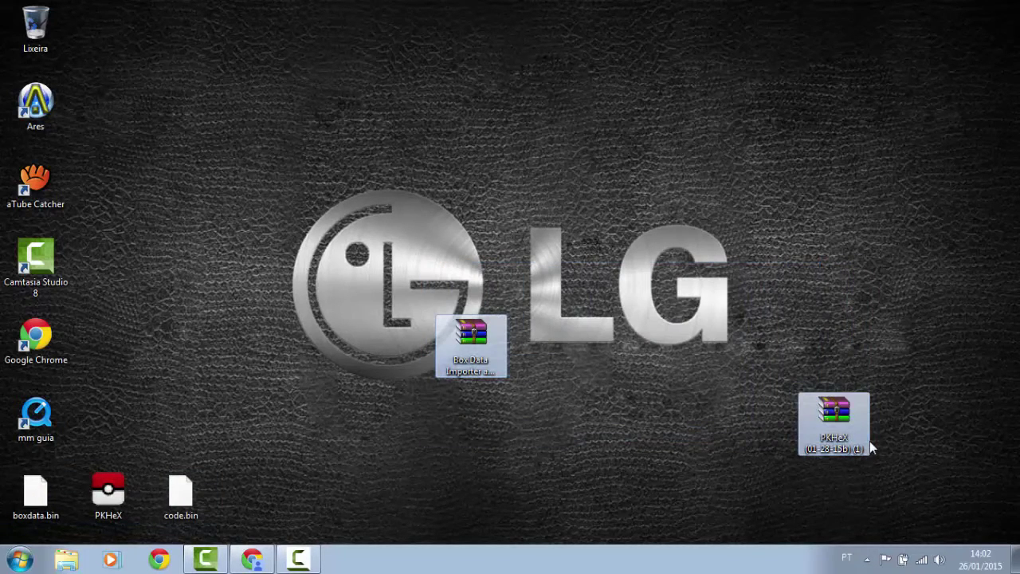
pyautogui.click(552, 334)
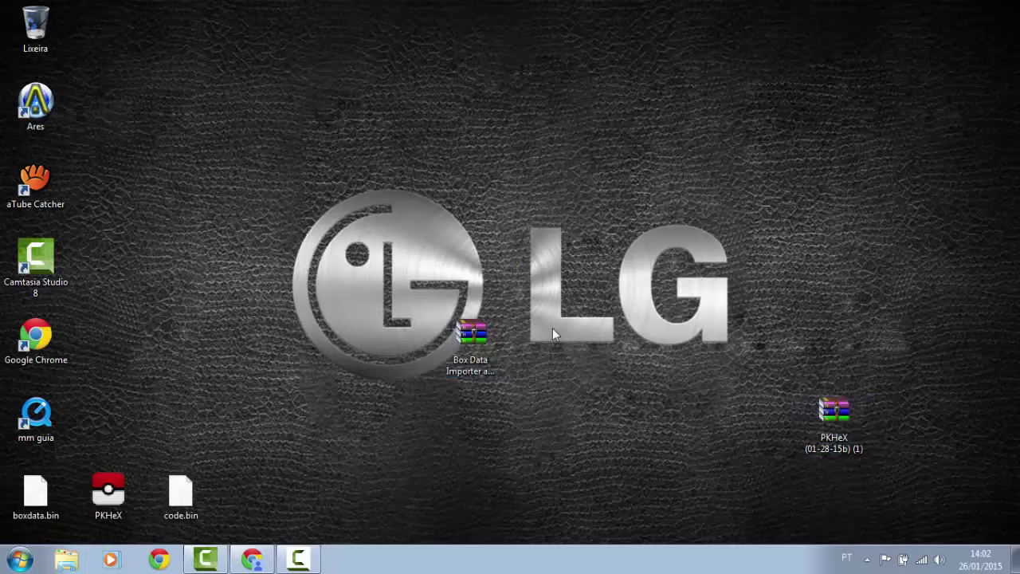
pyautogui.rightClick(458, 348)
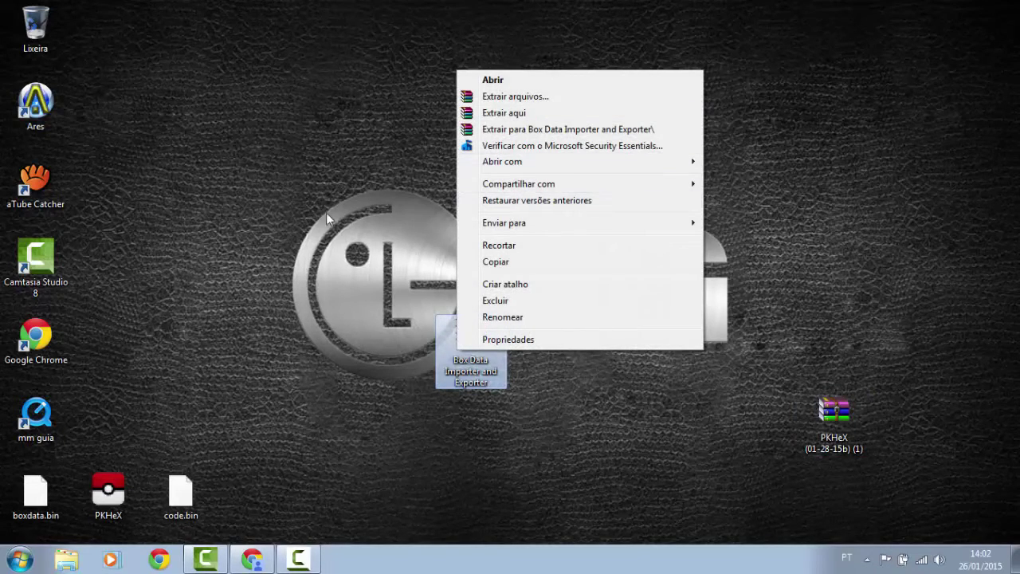
pyautogui.click(282, 484)
pyautogui.moveTo(282, 484); pyautogui.dragTo(4, 516)
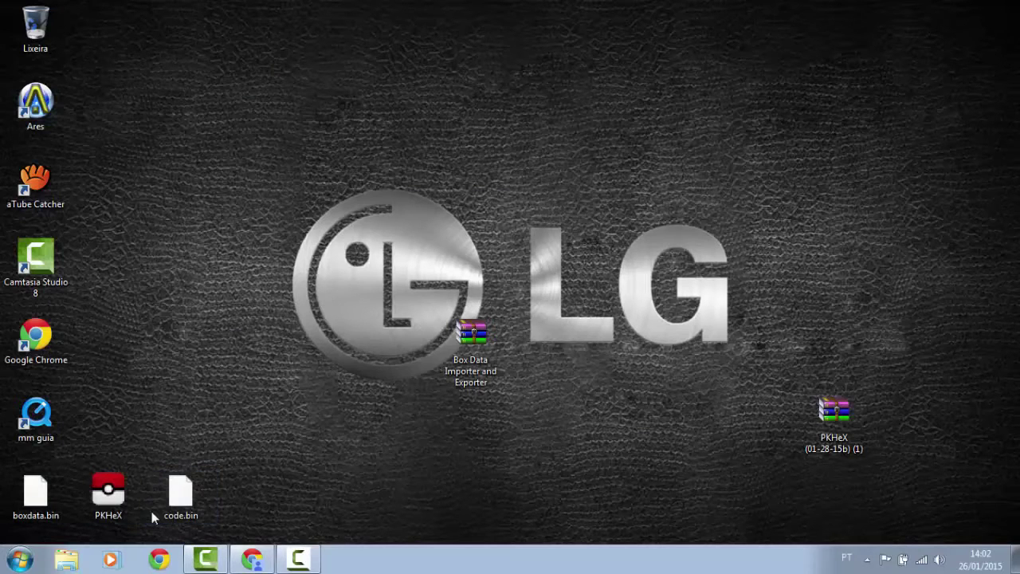
# Launch PKHeX from the desktop and allow the unverified program to run.
pyautogui.doubleClick(109, 504)
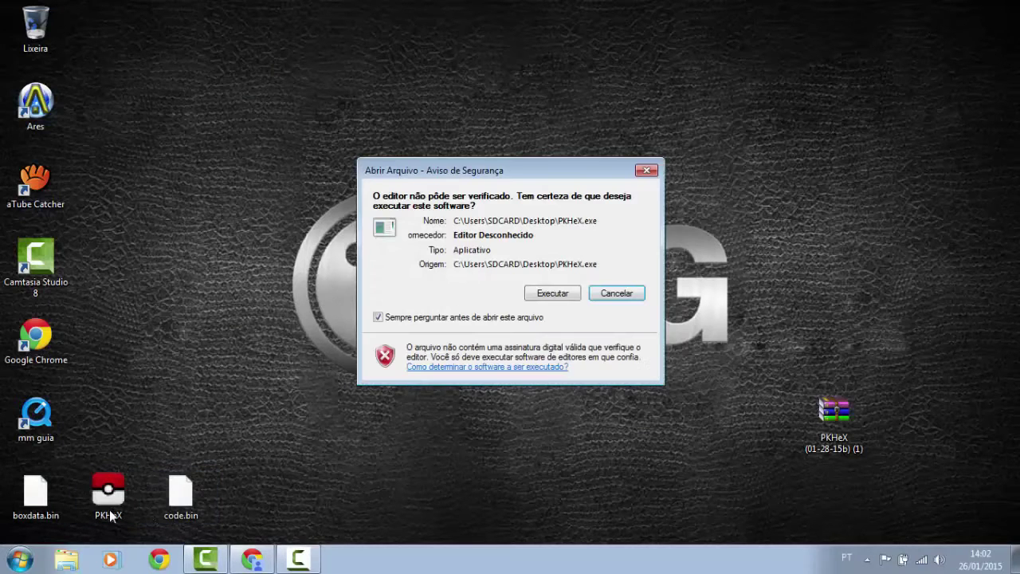
pyautogui.click(554, 295)
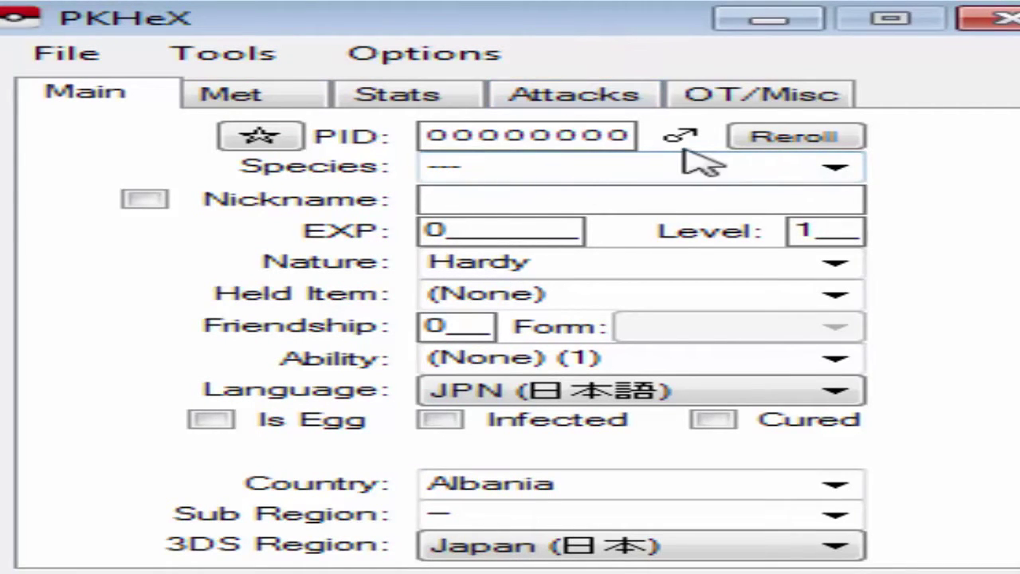
# Set the Pokémon's species to Arceus.
pyautogui.click(837, 168)
pyautogui.scroll(-20, 705, 301)
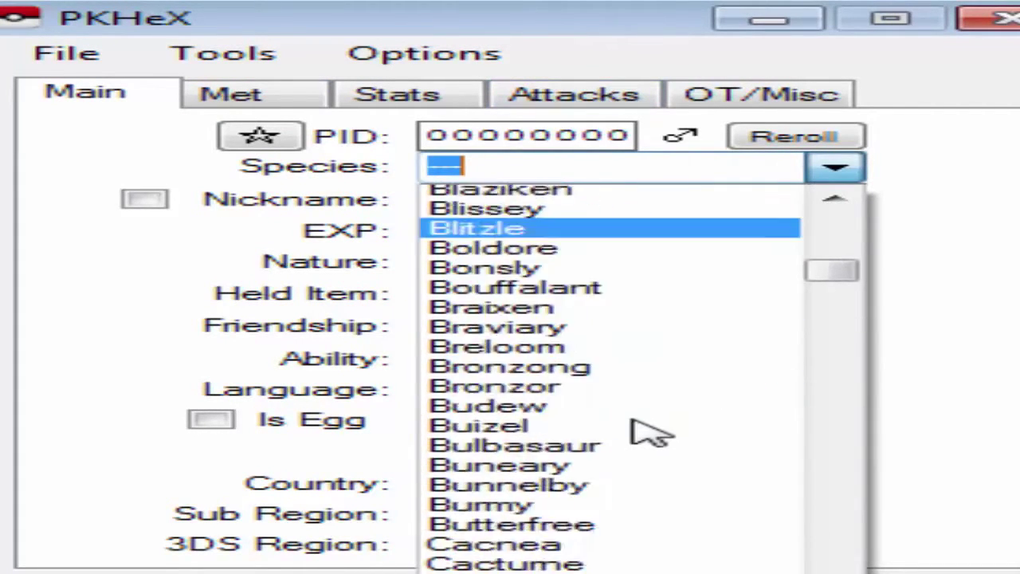
pyautogui.click(590, 294)
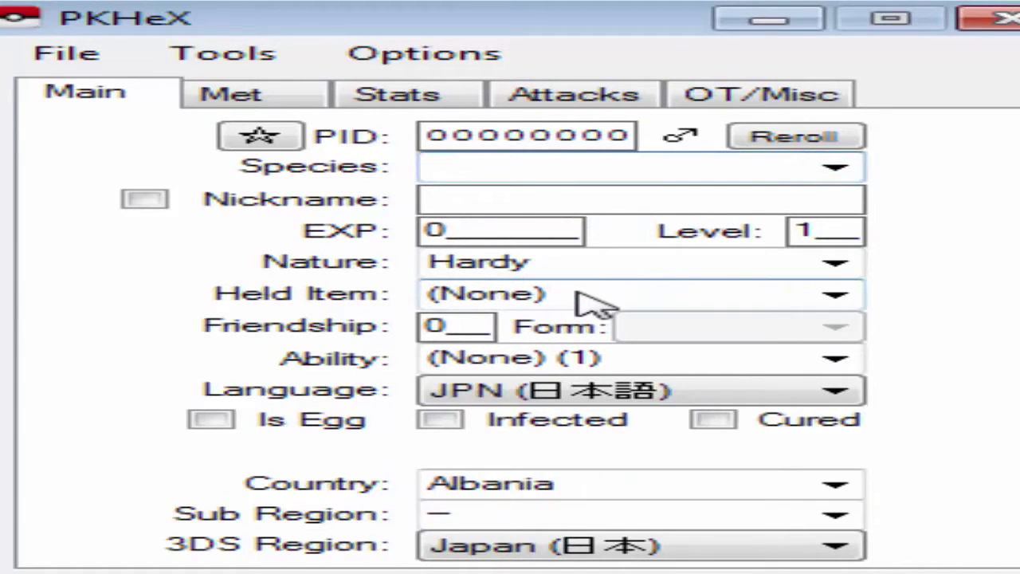
pyautogui.write('aR')
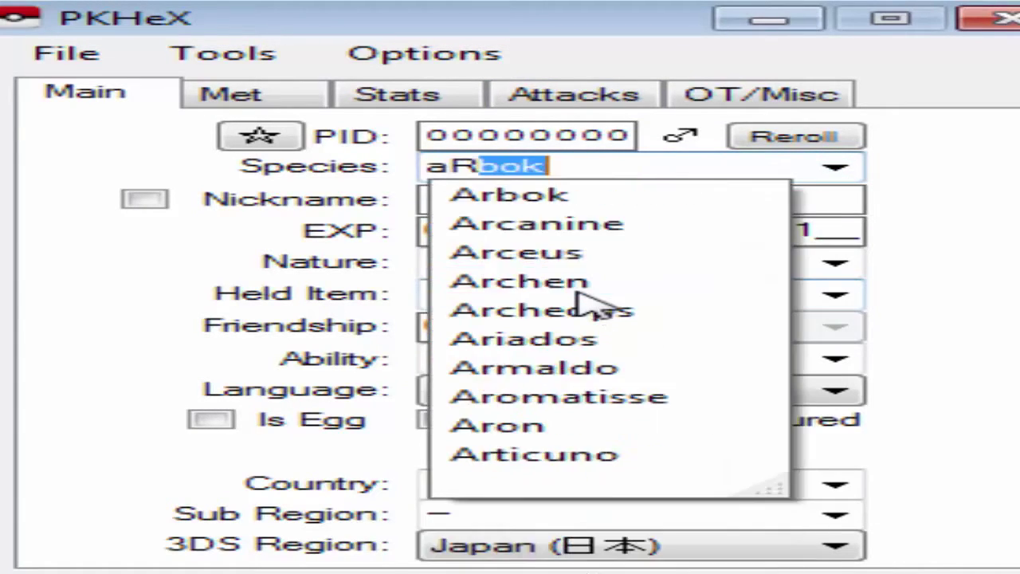
pyautogui.press('BackSpace')
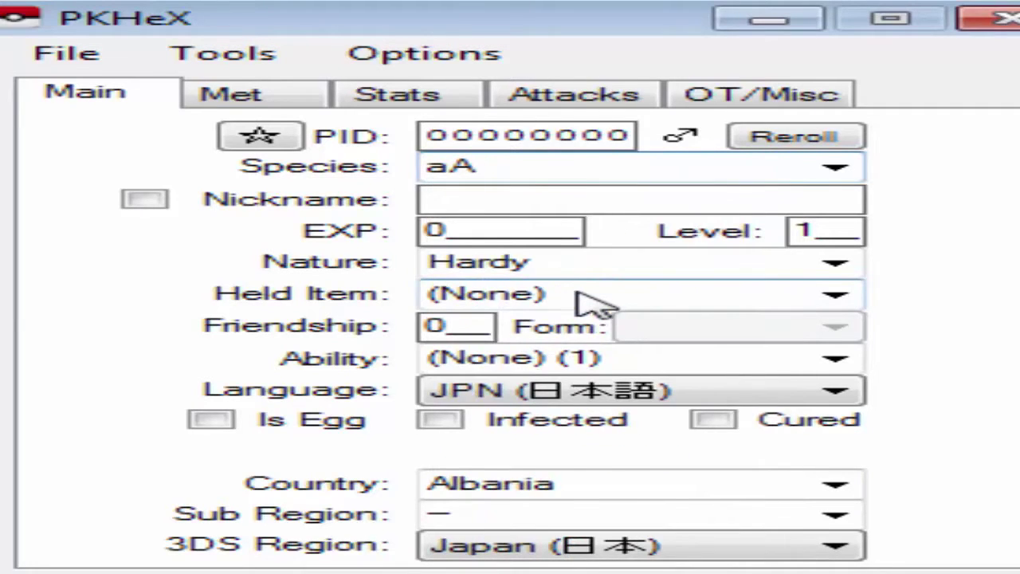
pyautogui.press('BackSpace')
pyautogui.press('BackSpace')
pyautogui.write('A')
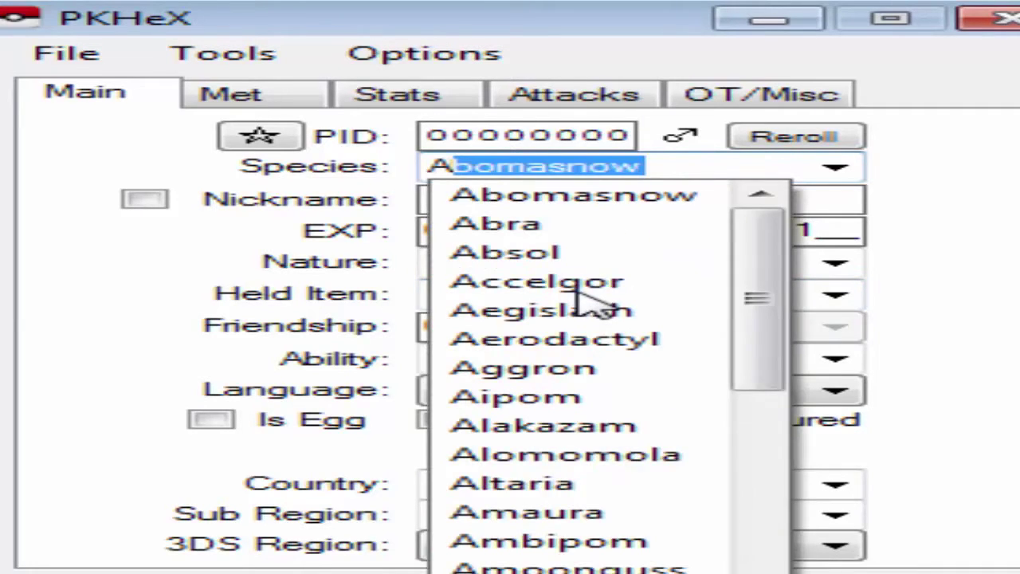
pyautogui.write('rcanine')
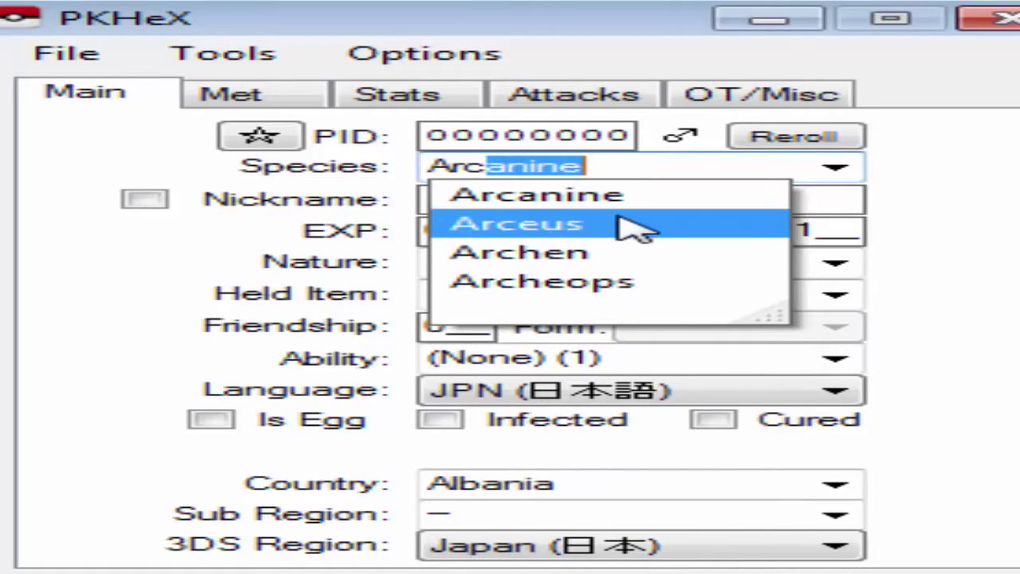
pyautogui.click(629, 226)
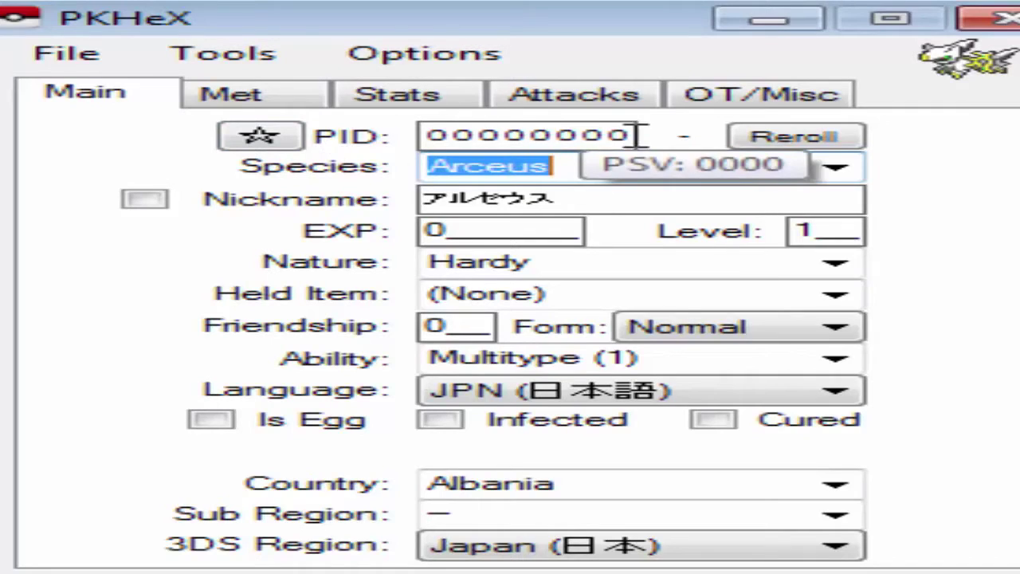
# Make the Arceus shiny, reroll its PID, and make it shiny again.
pyautogui.click(257, 138)
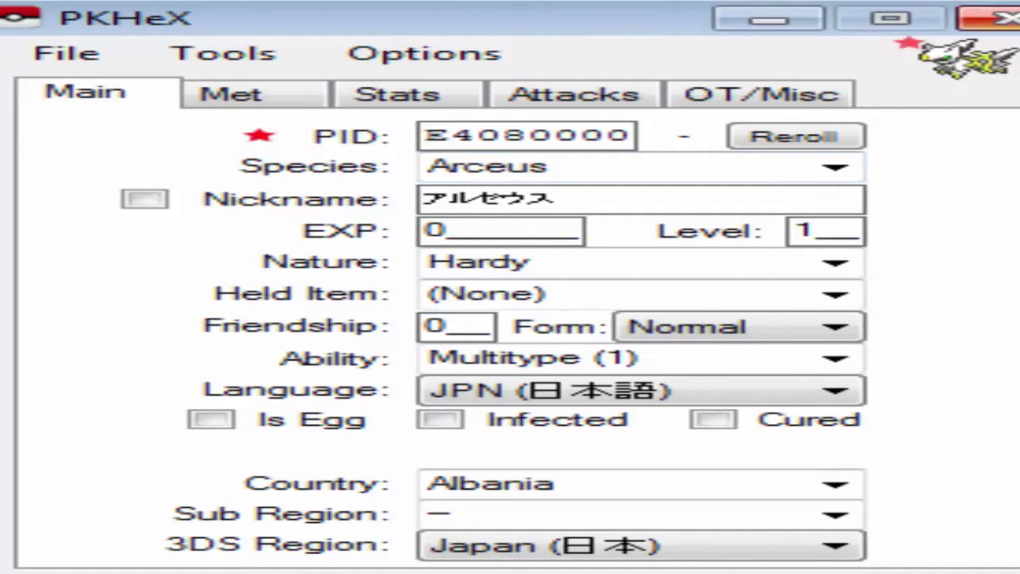
pyautogui.moveTo(468, 125)
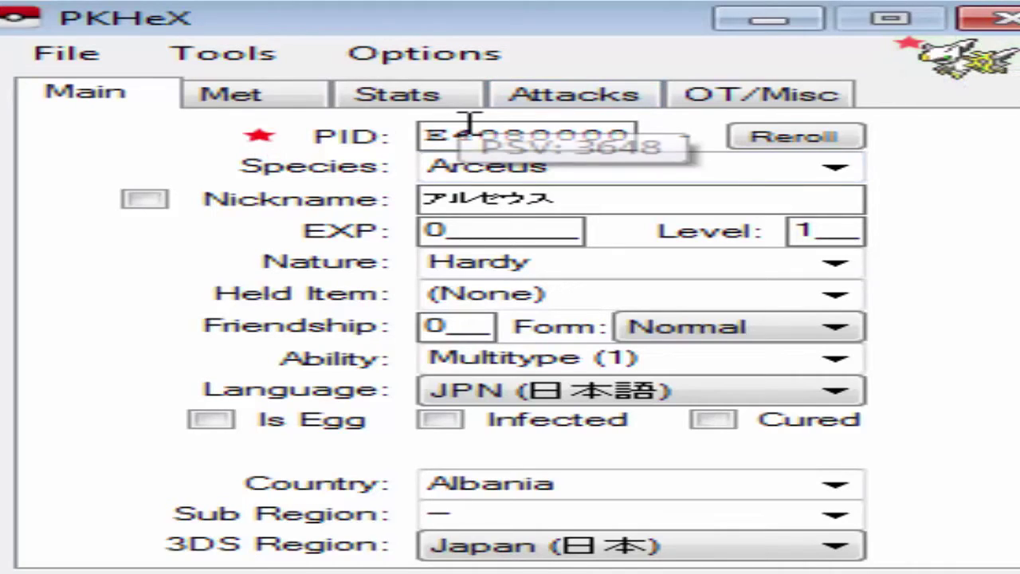
pyautogui.click(615, 132)
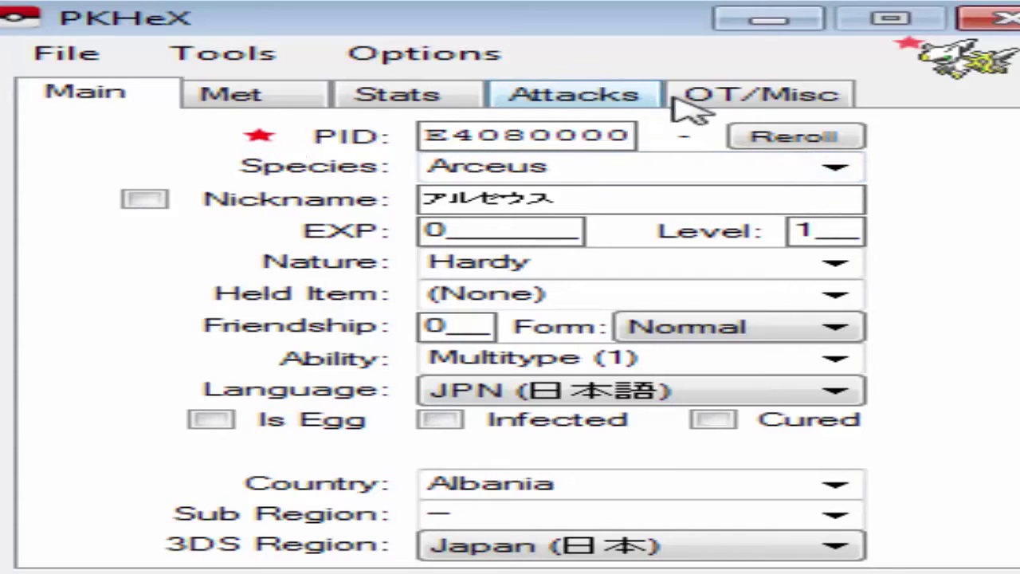
pyautogui.click(791, 143)
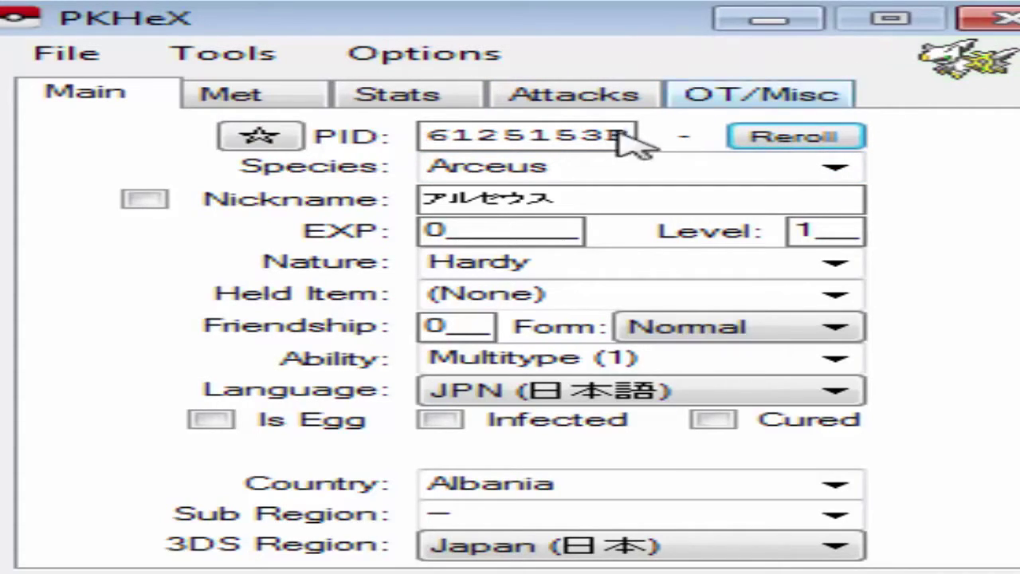
pyautogui.click(259, 142)
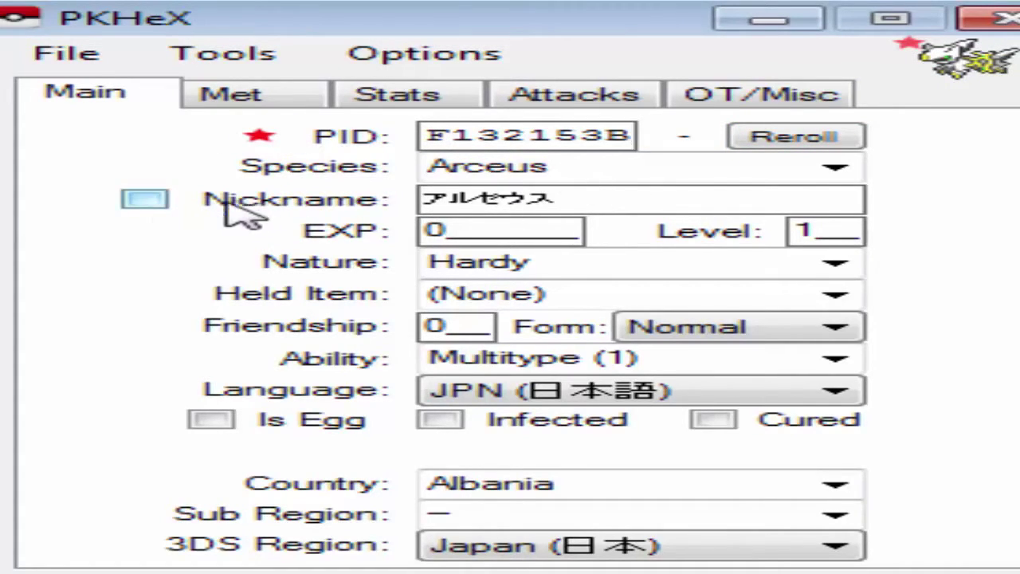
# Enable a custom nickname for the Arceus and replace the Japanese name with DEUS.
pyautogui.click(150, 199)
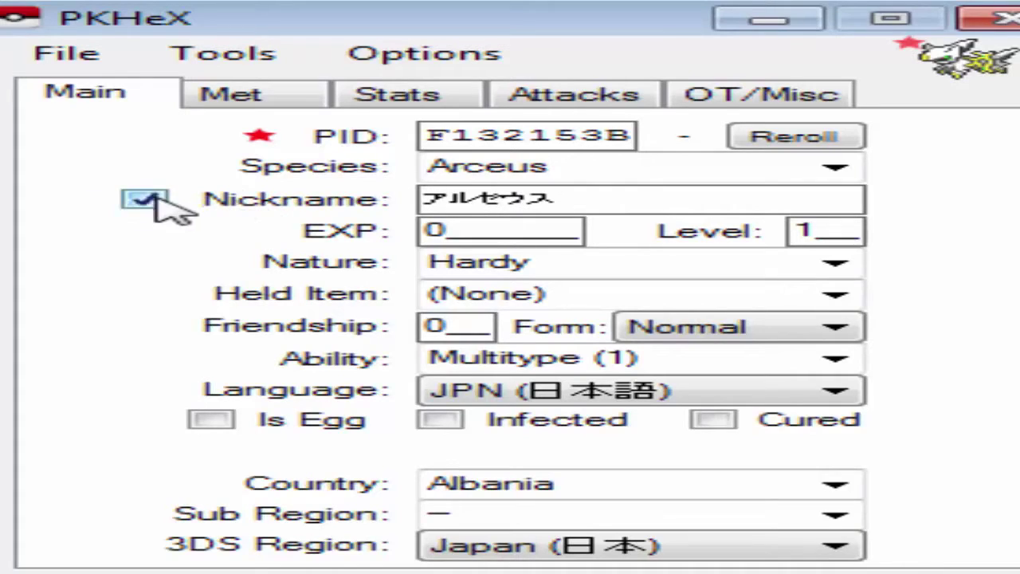
pyautogui.click(708, 200)
pyautogui.press('BackSpace')
pyautogui.press('BackSpace')
pyautogui.press('BackSpace')
pyautogui.press('BackSpace')
pyautogui.press('BackSpace')
pyautogui.write('DEUS')
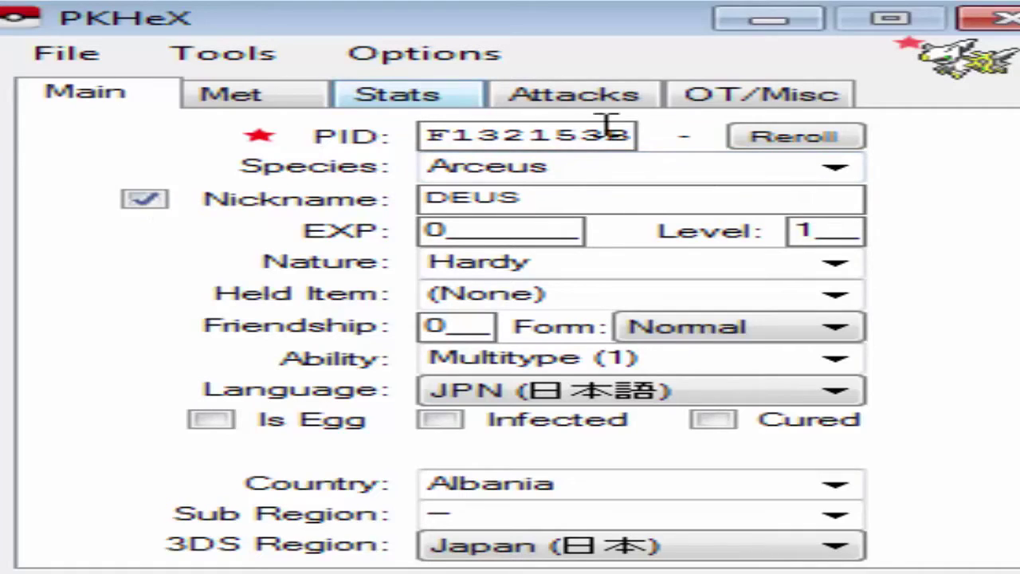
# Set the Arceus's level to 100 and its nature to Timid.
pyautogui.click(795, 231)
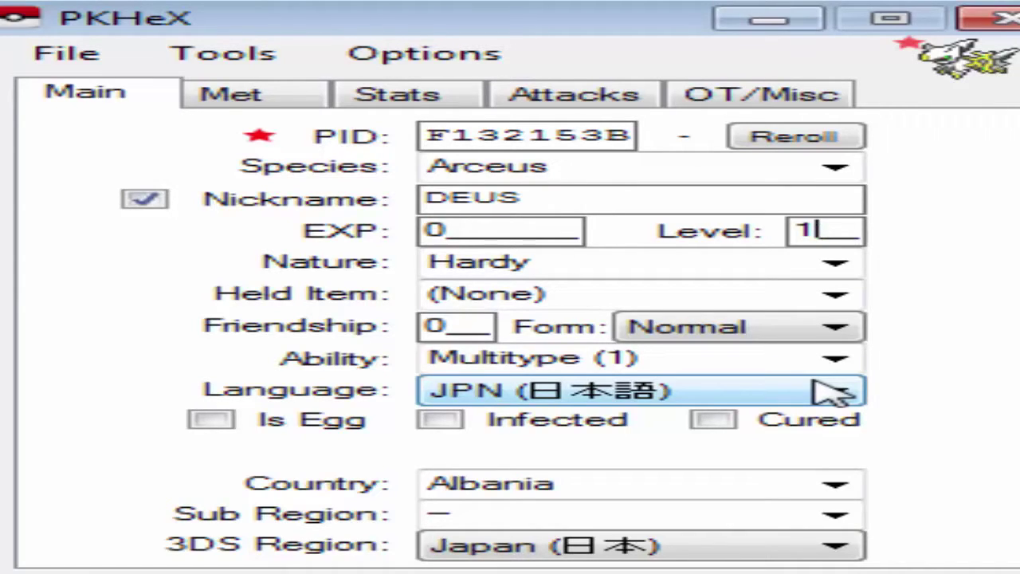
pyautogui.write('00')
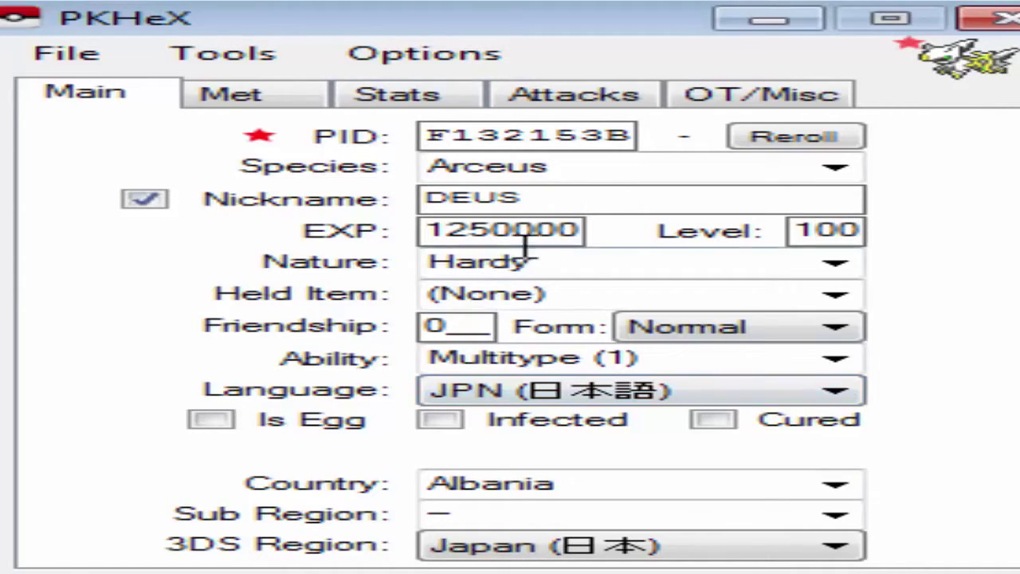
pyautogui.click(835, 264)
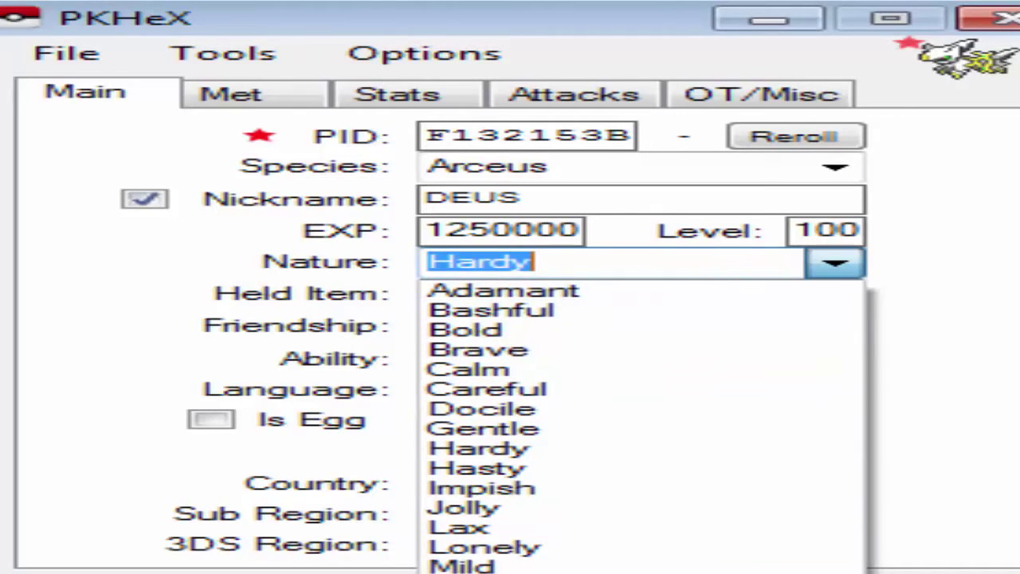
pyautogui.press('t')
pyautogui.press('Return')
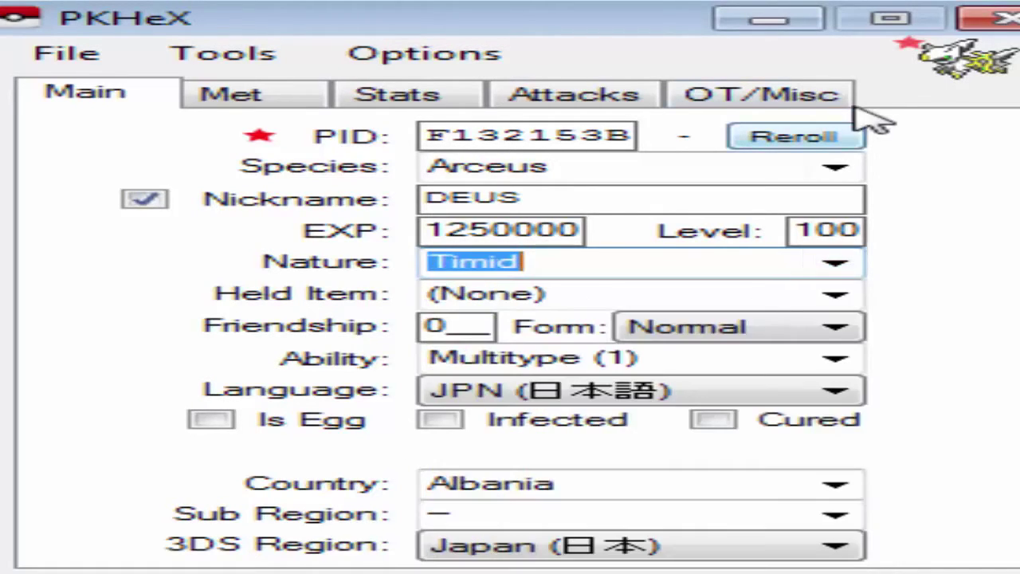
# Browse the held item choices and give the Arceus an Ability Capsule.
pyautogui.click(836, 296)
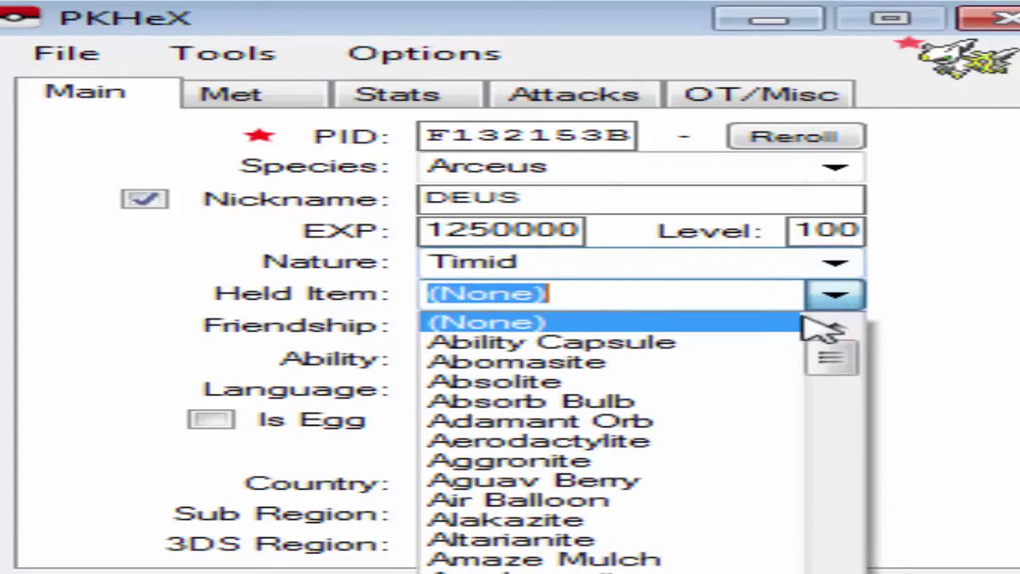
pyautogui.scroll(-12, 638, 487)
pyautogui.scroll(-20, 630, 493)
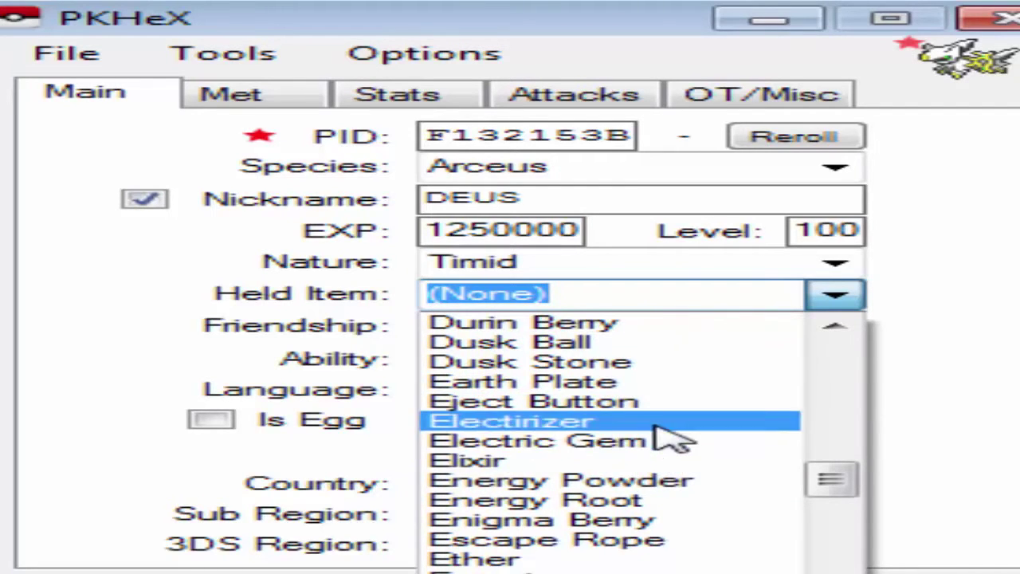
pyautogui.scroll(20, 661, 433)
pyautogui.scroll(10, 672, 432)
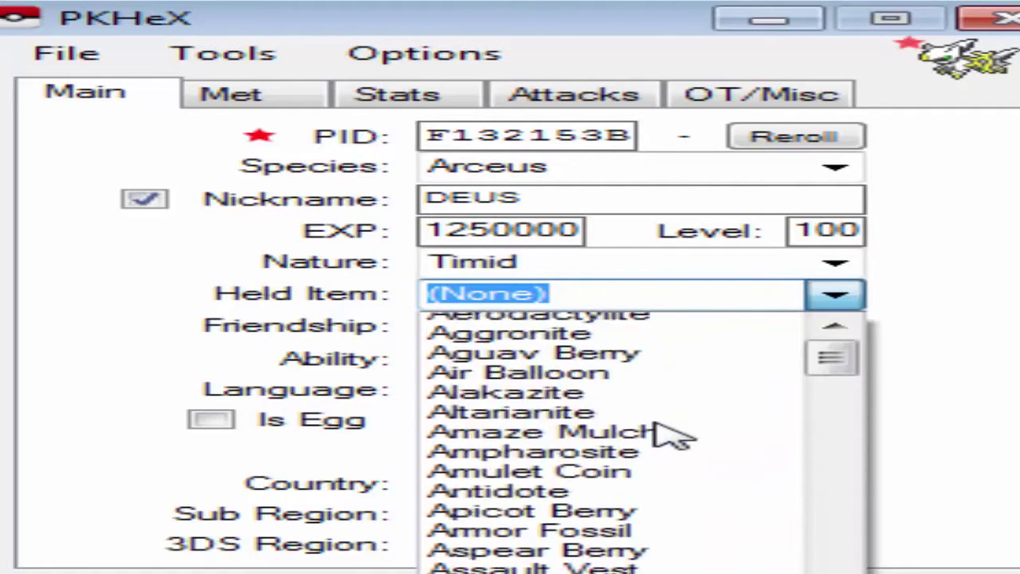
pyautogui.click(819, 303)
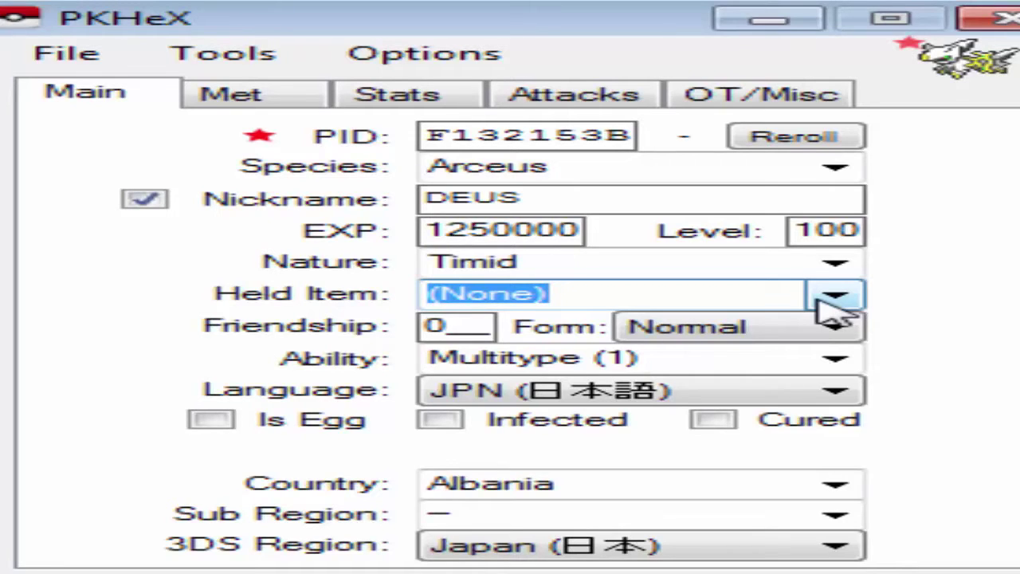
pyautogui.click(817, 300)
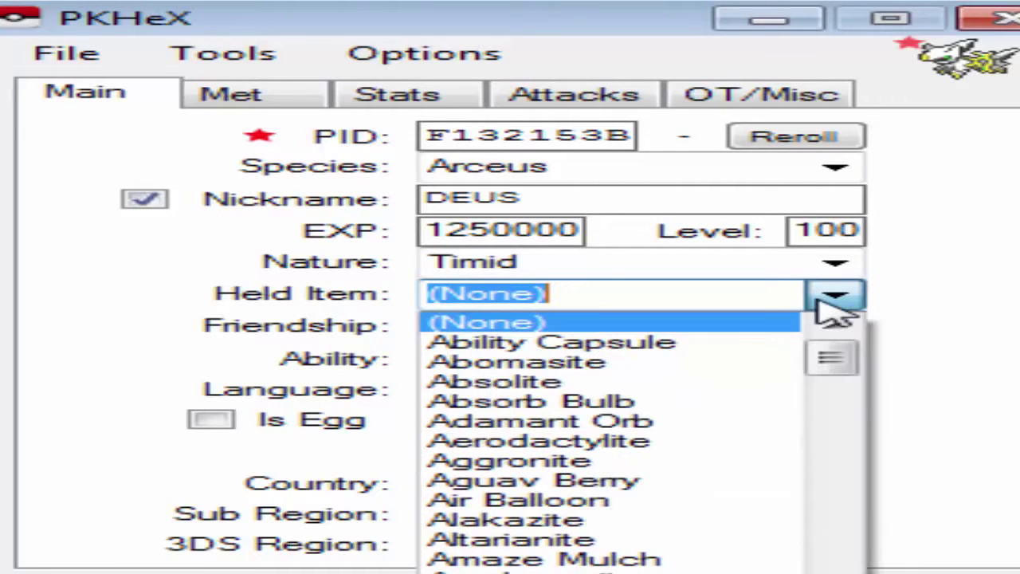
pyautogui.click(620, 344)
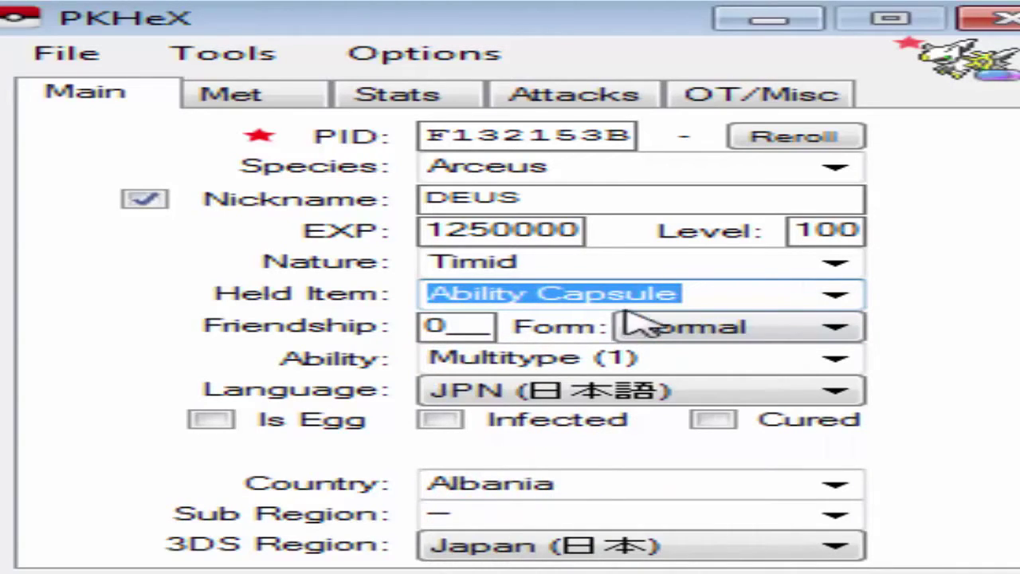
# Set the Arceus's friendship to 255 and its form to Dark.
pyautogui.click(450, 326)
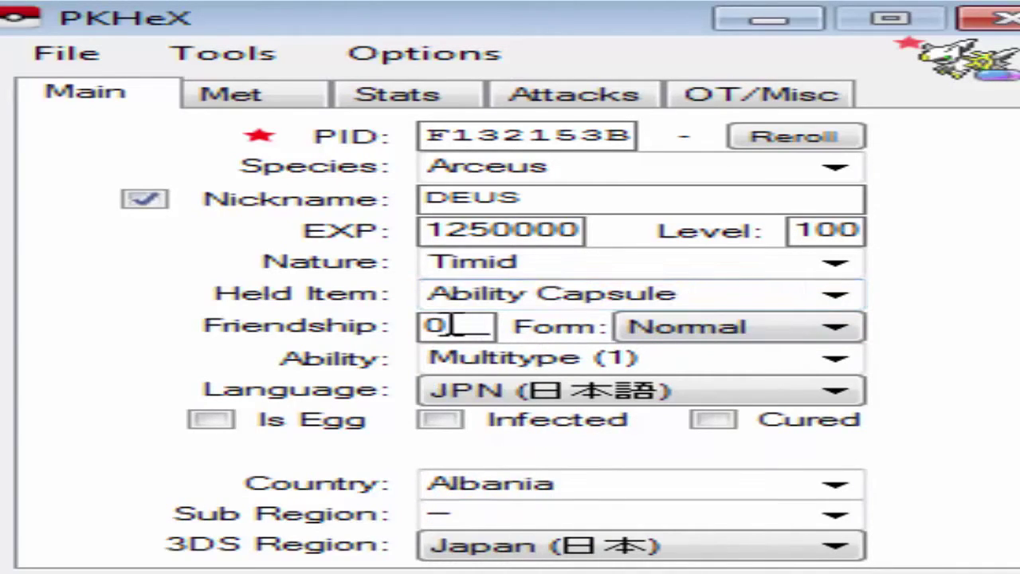
pyautogui.press('BackSpace')
pyautogui.write('255')
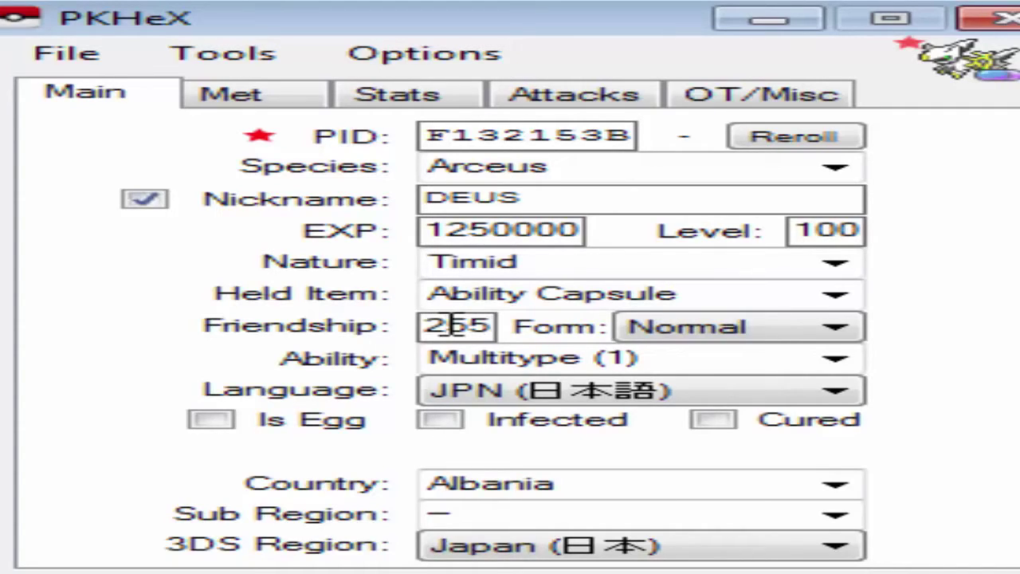
pyautogui.press('BackSpace')
pyautogui.press('BackSpace')
pyautogui.press('BackSpace')
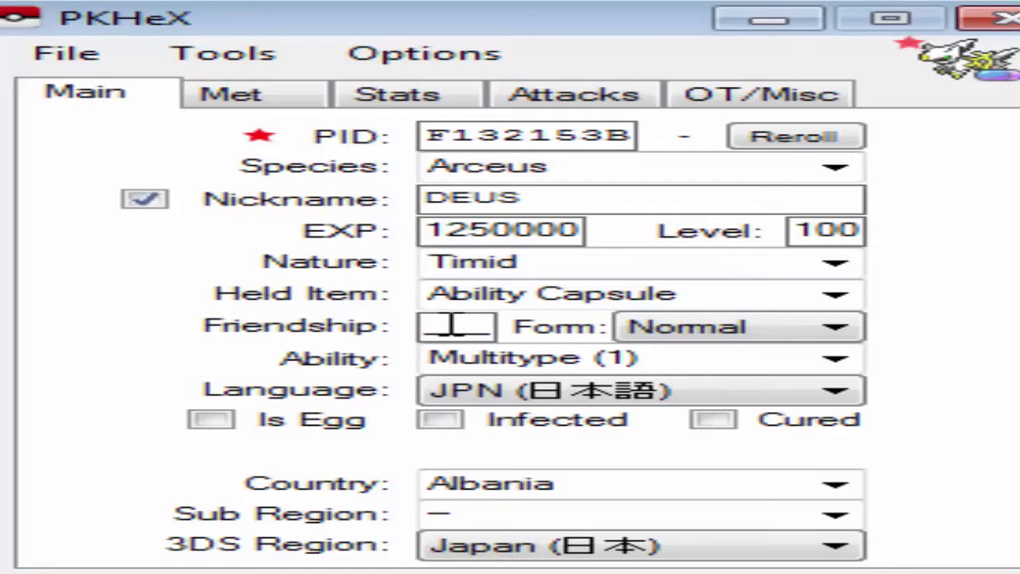
pyautogui.write('255')
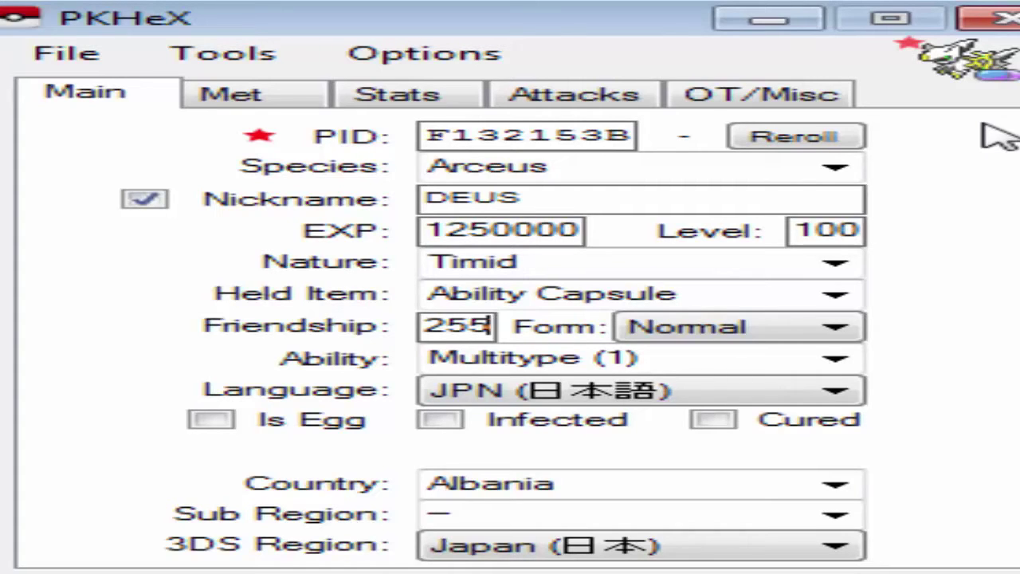
pyautogui.click(700, 339)
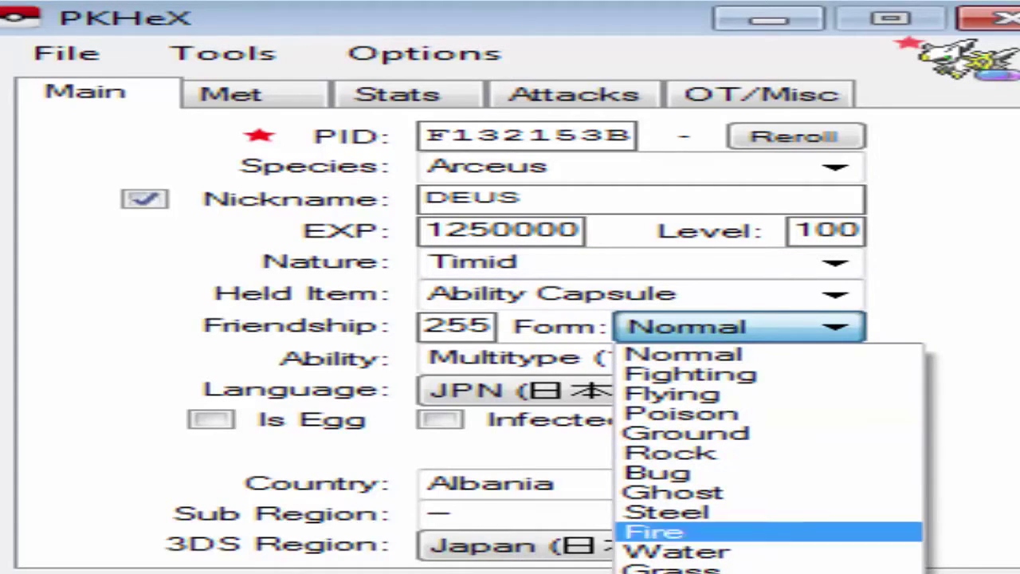
pyautogui.click(678, 573)
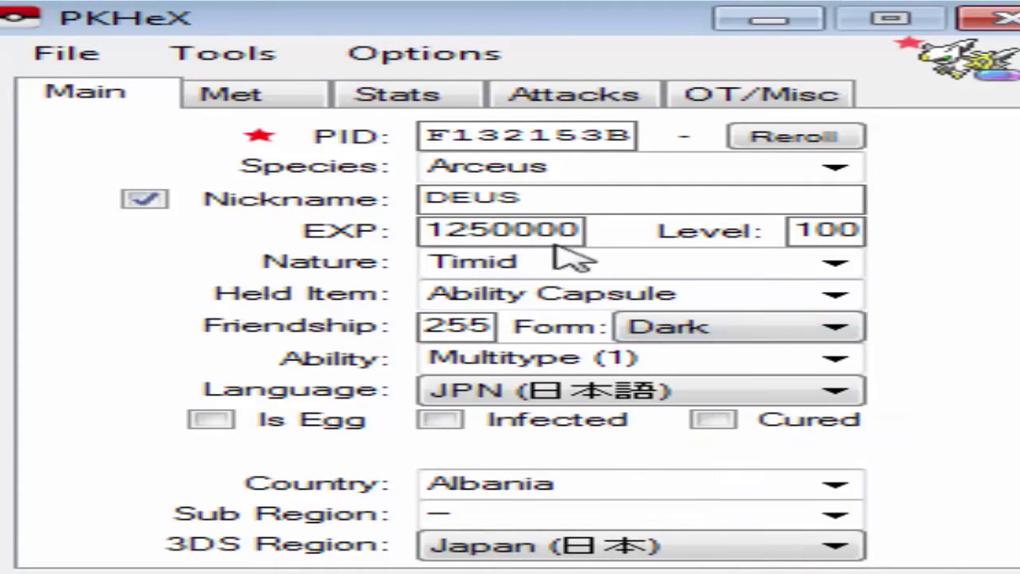
# Look through the available ability options for the Arceus without choosing a different one.
pyautogui.click(834, 359)
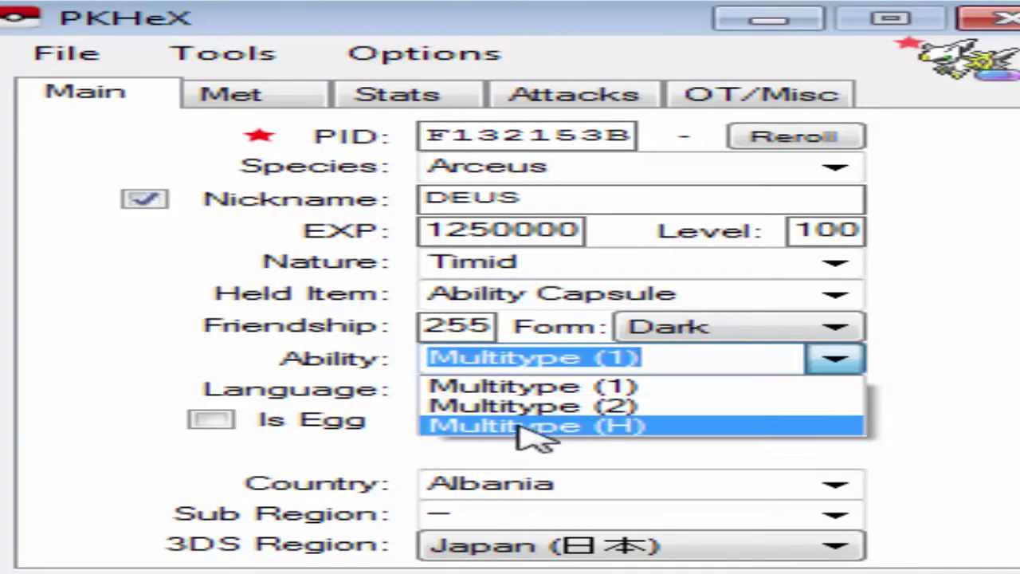
pyautogui.click(868, 363)
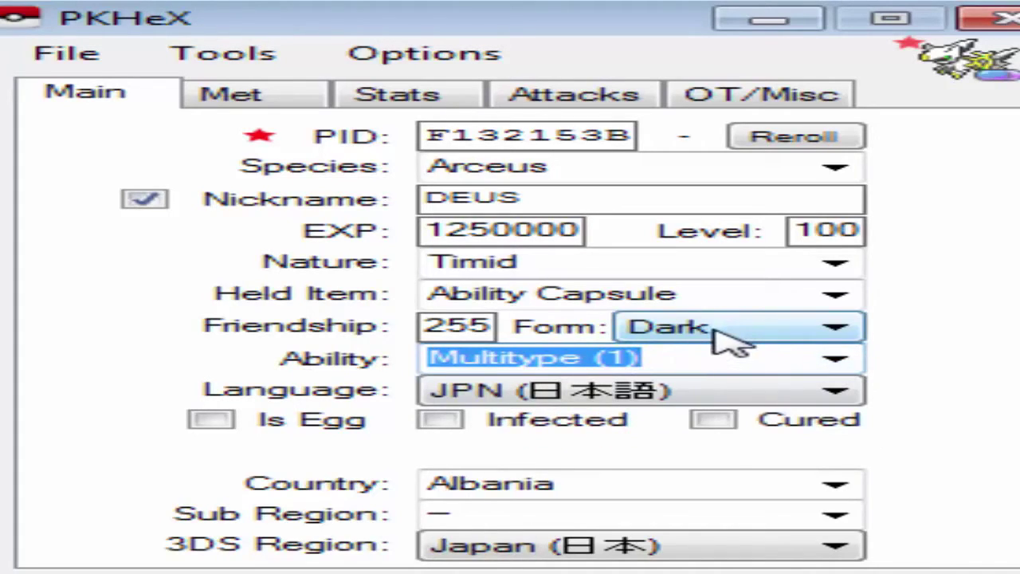
pyautogui.click(831, 360)
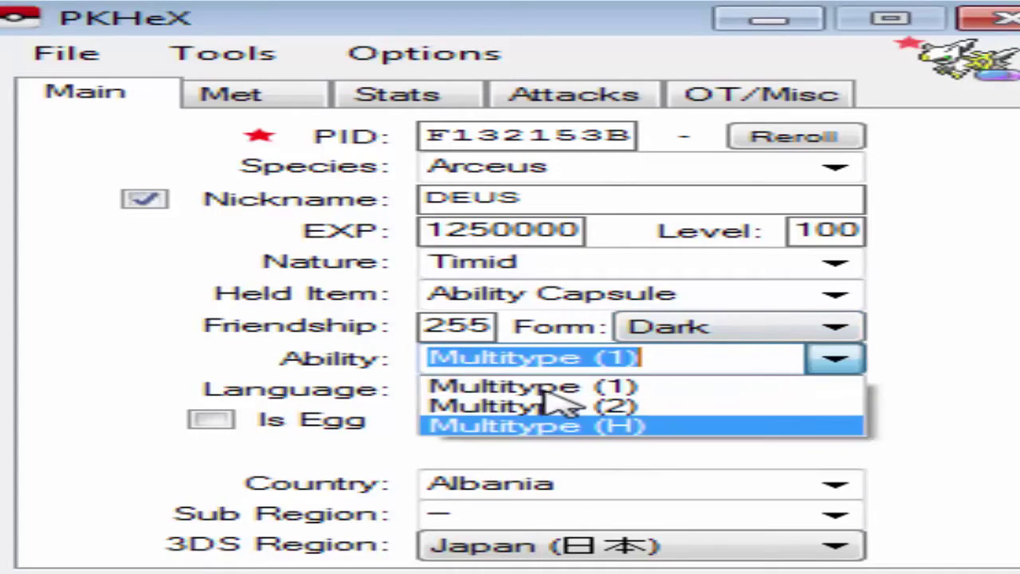
pyautogui.click(923, 371)
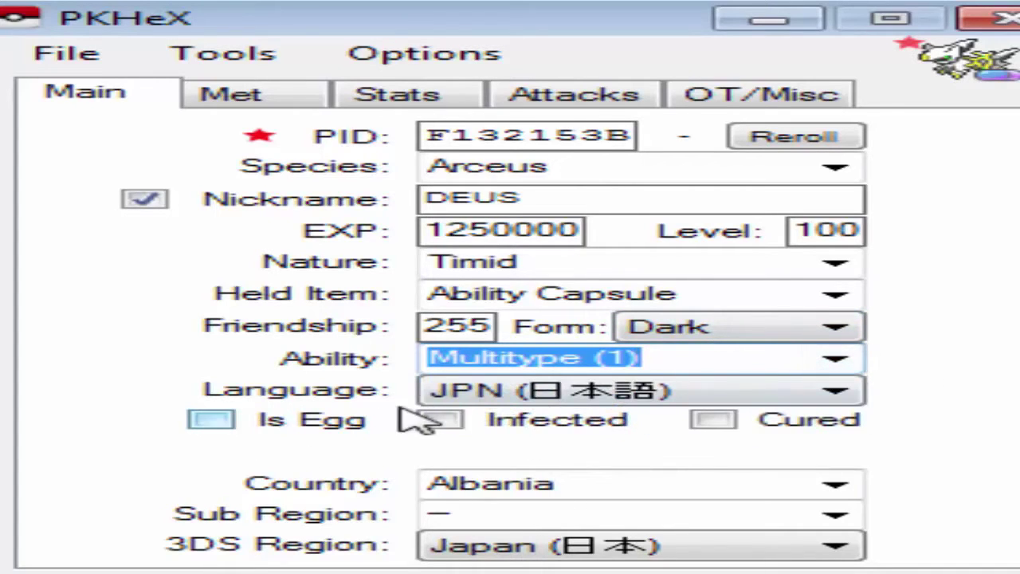
# Set the Arceus's language to ENG (English) and mark it as cured of Pokérus with PkRs value 4.
pyautogui.click(485, 392)
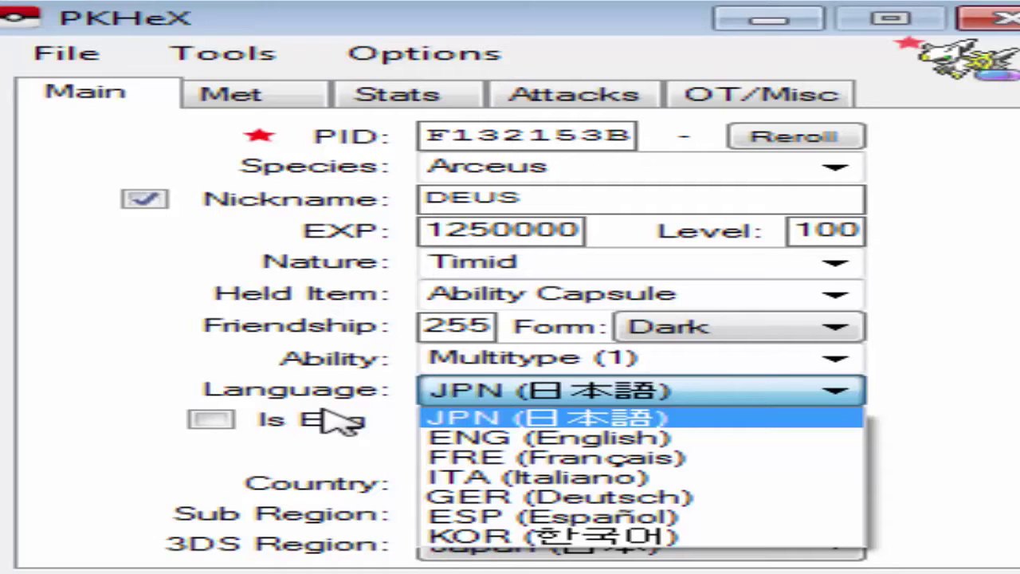
pyautogui.click(636, 445)
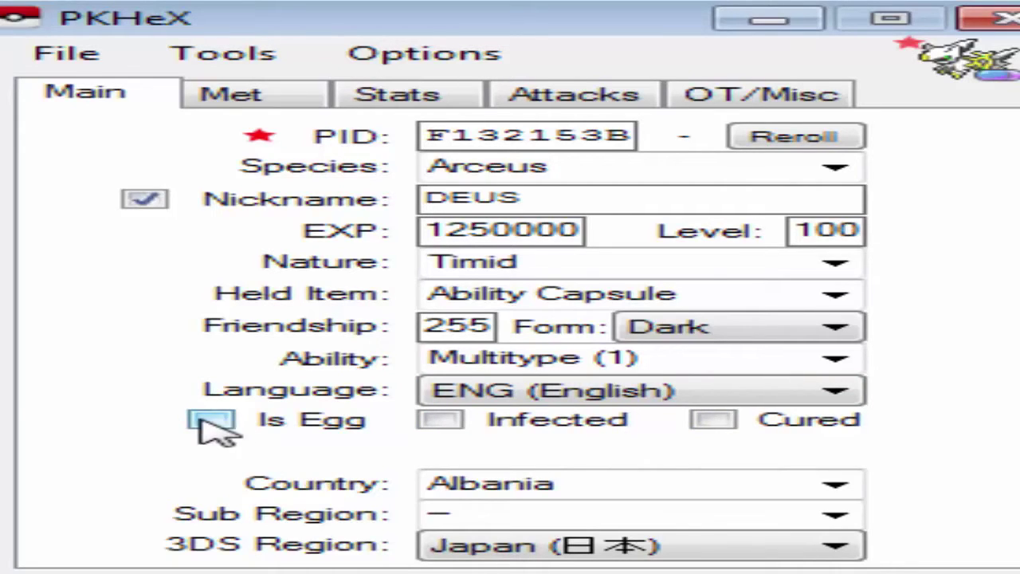
pyautogui.click(732, 433)
pyautogui.click(654, 453)
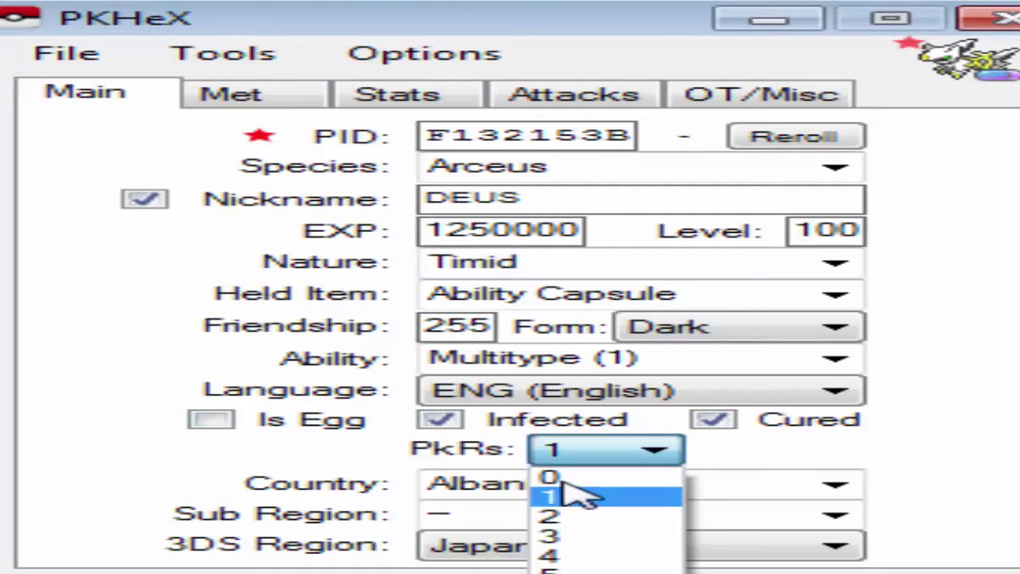
pyautogui.click(558, 558)
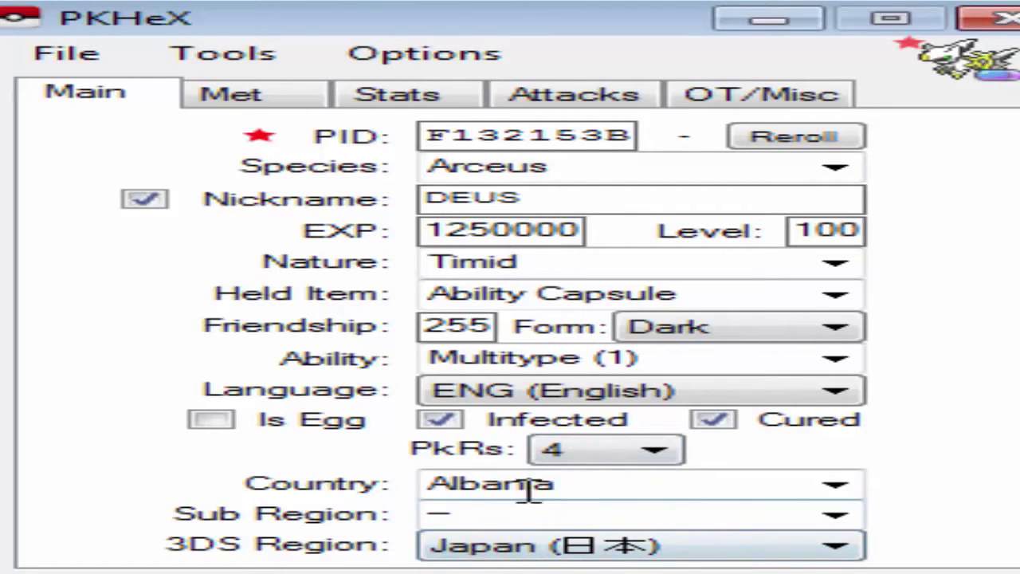
# Set the Arceus's regional origin to country Brazil, sub region Acre and 3DS region Americas (NA/SA).
pyautogui.click(842, 485)
pyautogui.click(842, 488)
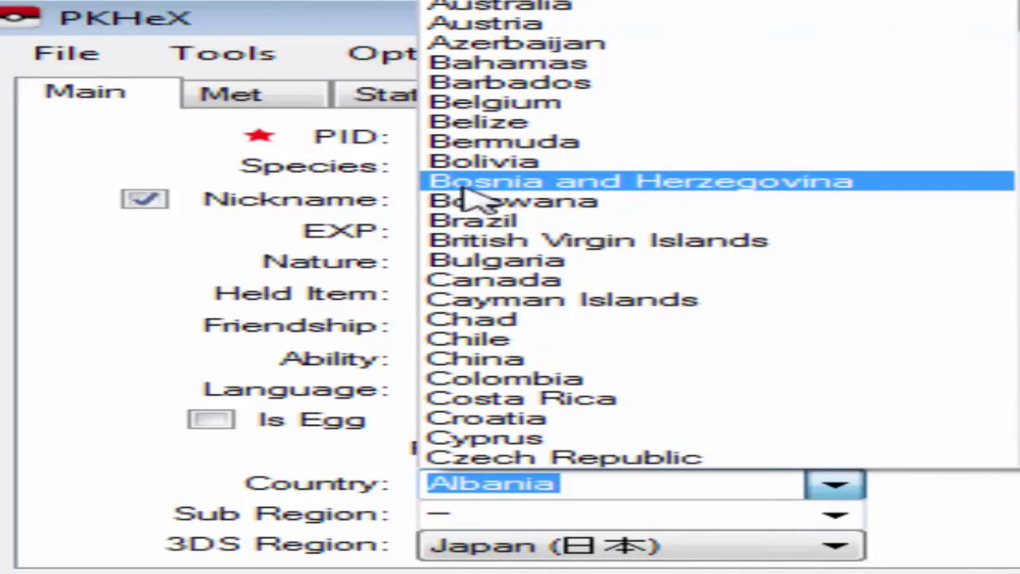
pyautogui.click(586, 227)
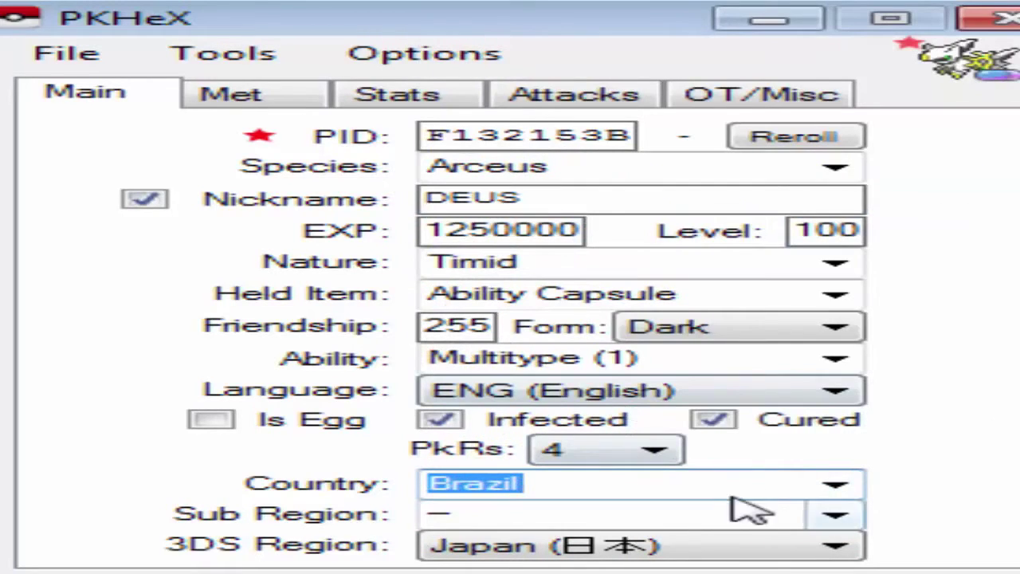
pyautogui.click(833, 517)
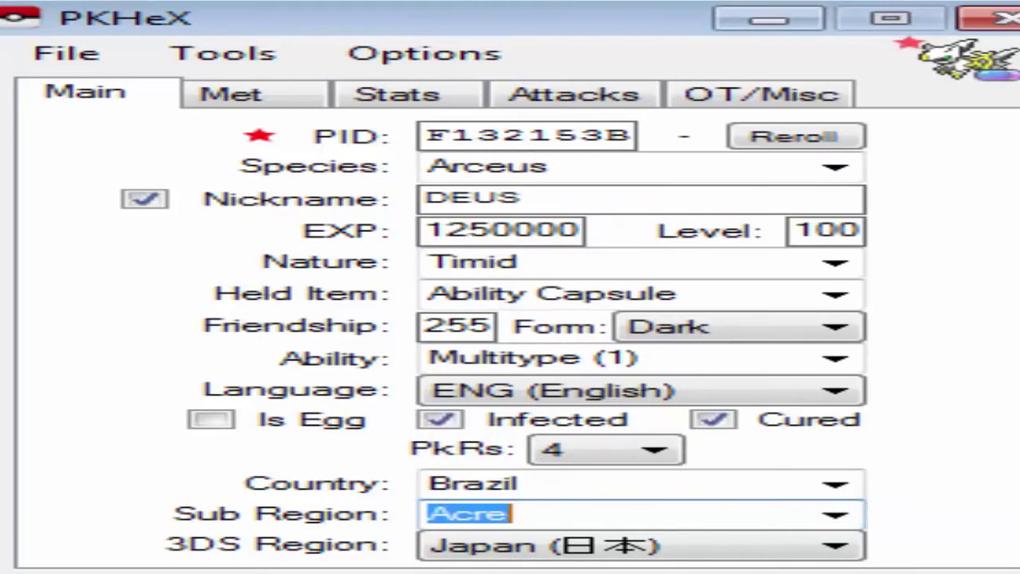
pyautogui.click(647, 7)
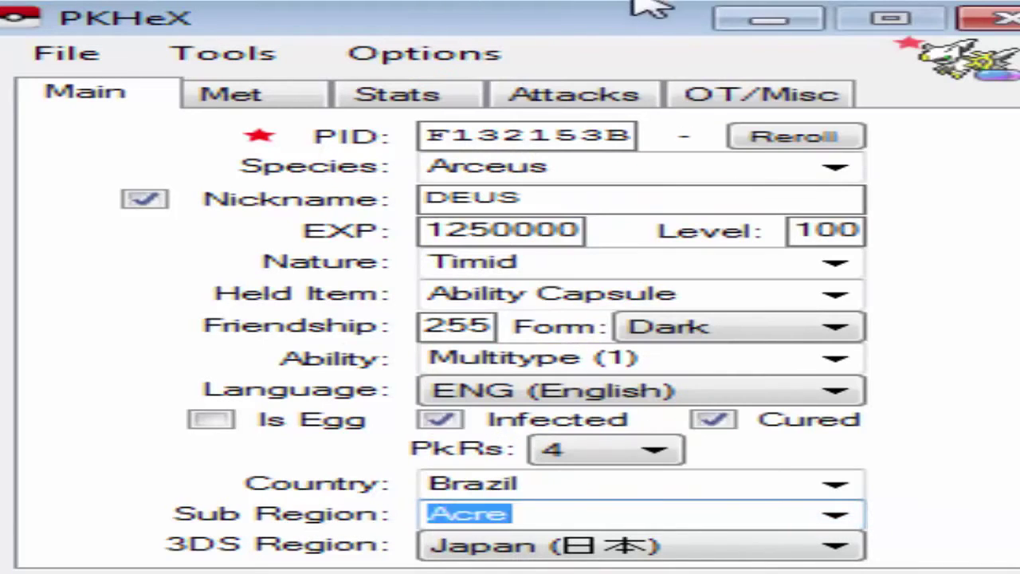
pyautogui.click(684, 550)
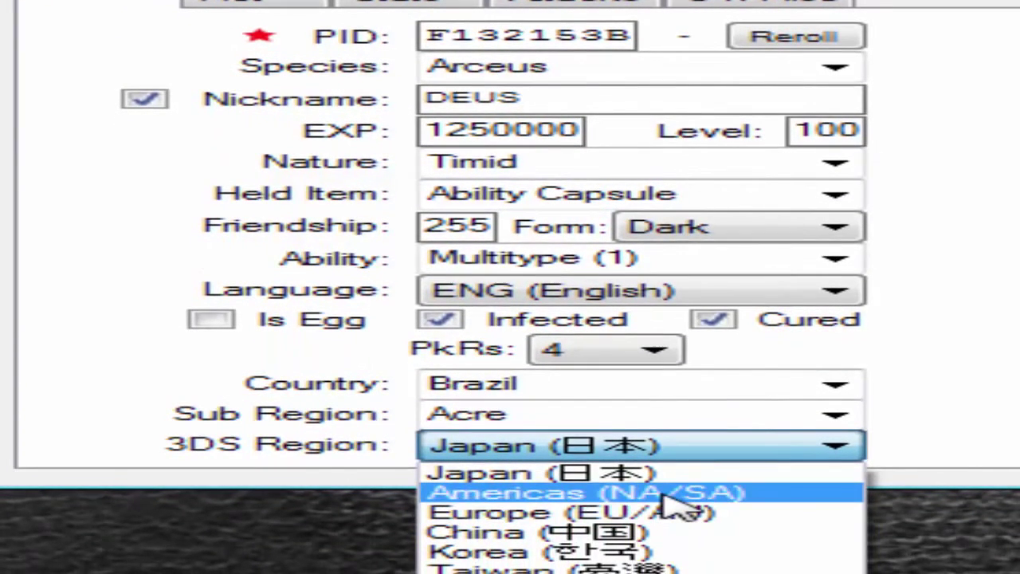
pyautogui.click(670, 502)
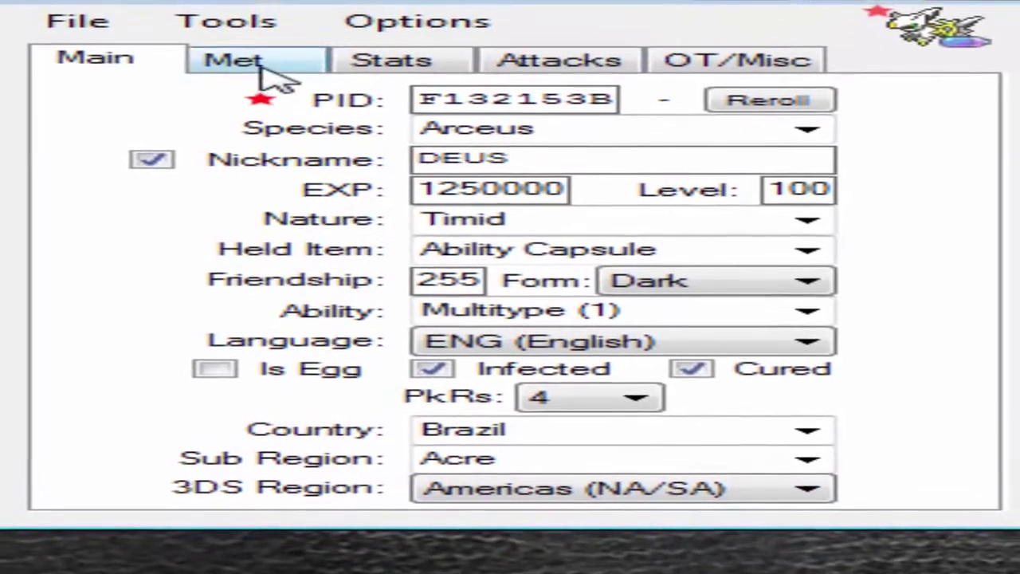
# In the met data, select AS as the origin game and a Link Trade (Egg) as the met location.
pyautogui.click(263, 68)
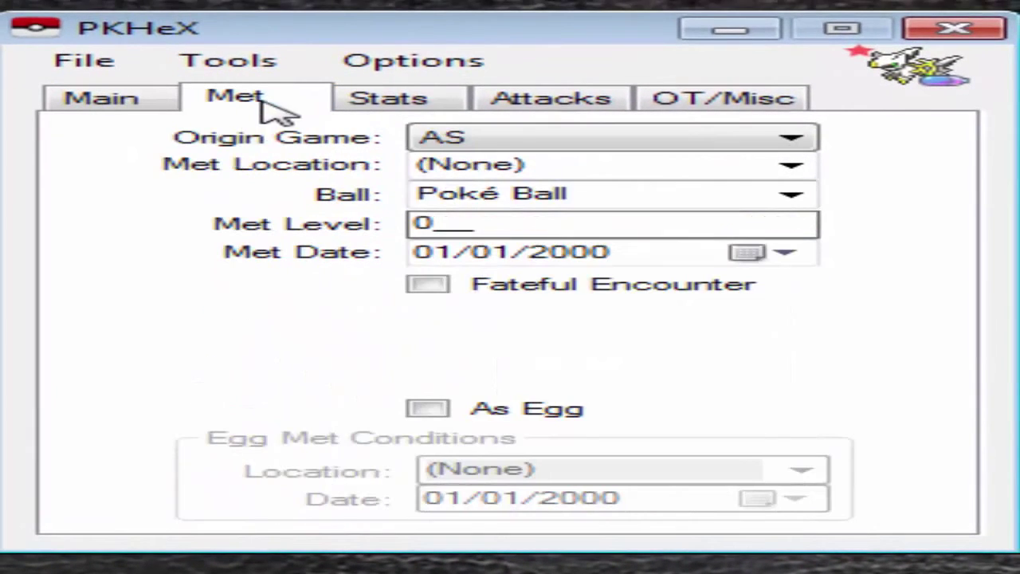
pyautogui.click(491, 144)
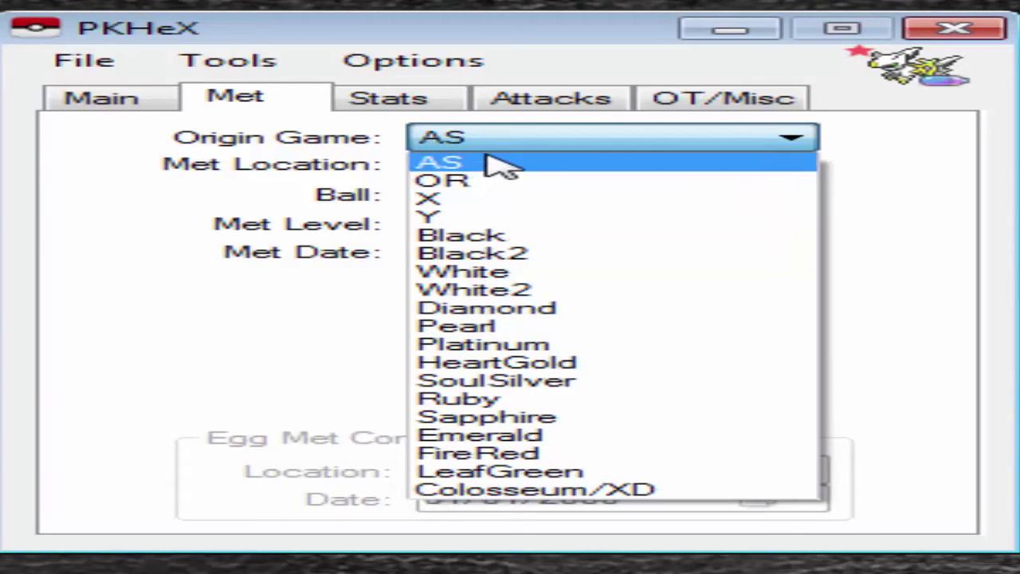
pyautogui.click(533, 161)
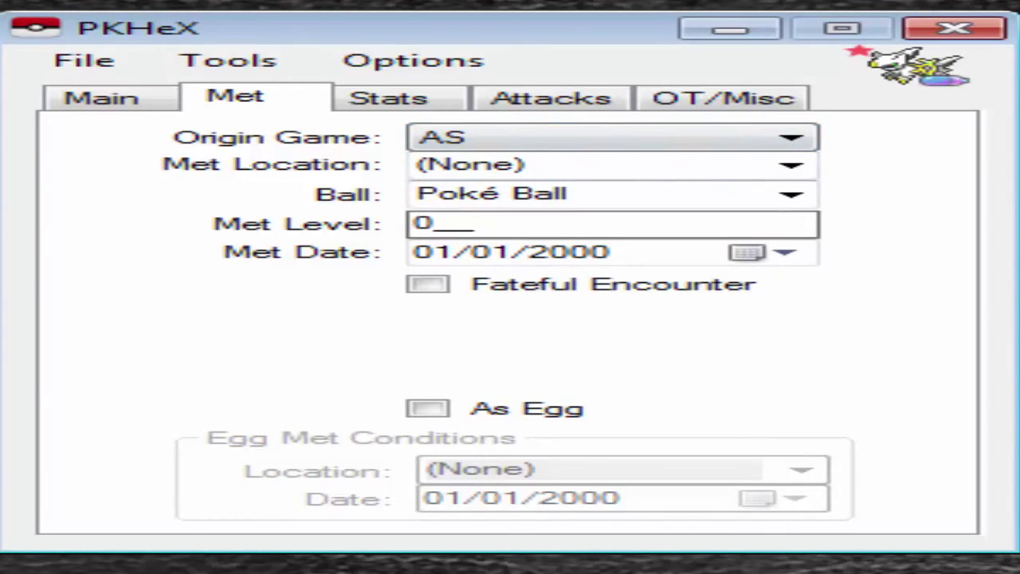
pyautogui.click(789, 167)
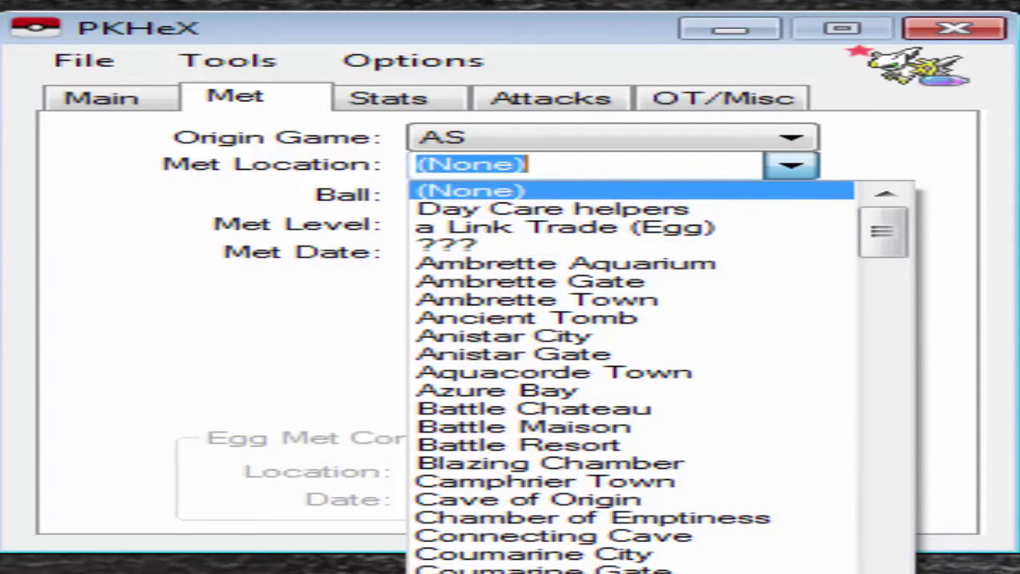
pyautogui.click(594, 226)
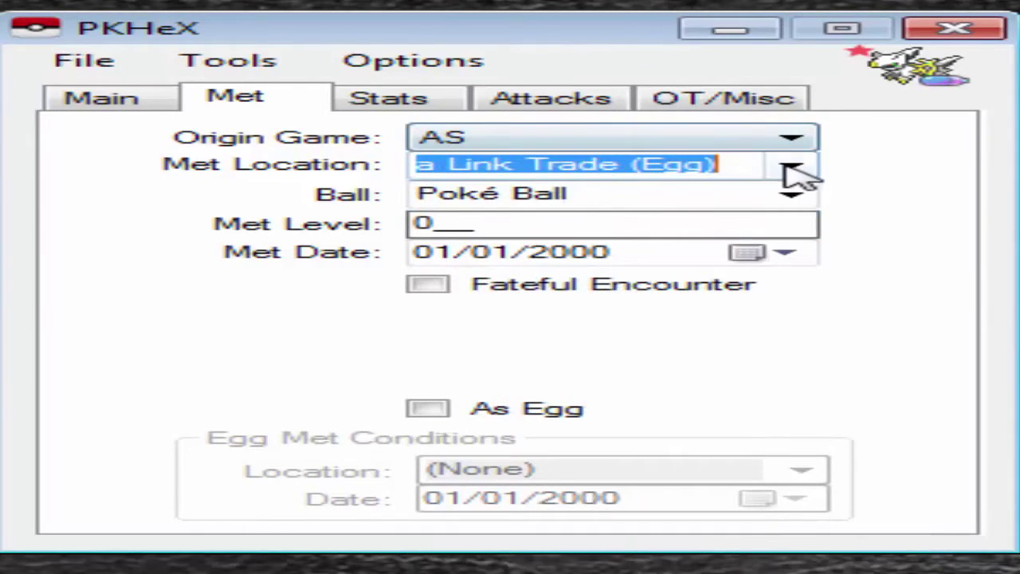
pyautogui.click(793, 169)
pyautogui.scroll(-5, 653, 204)
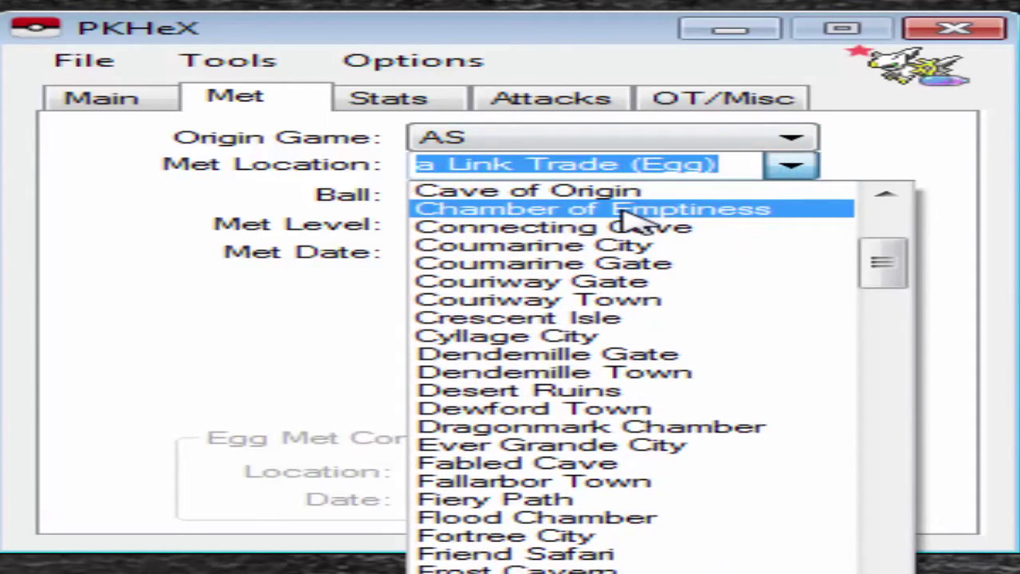
pyautogui.scroll(1, 644, 219)
pyautogui.scroll(5, 644, 222)
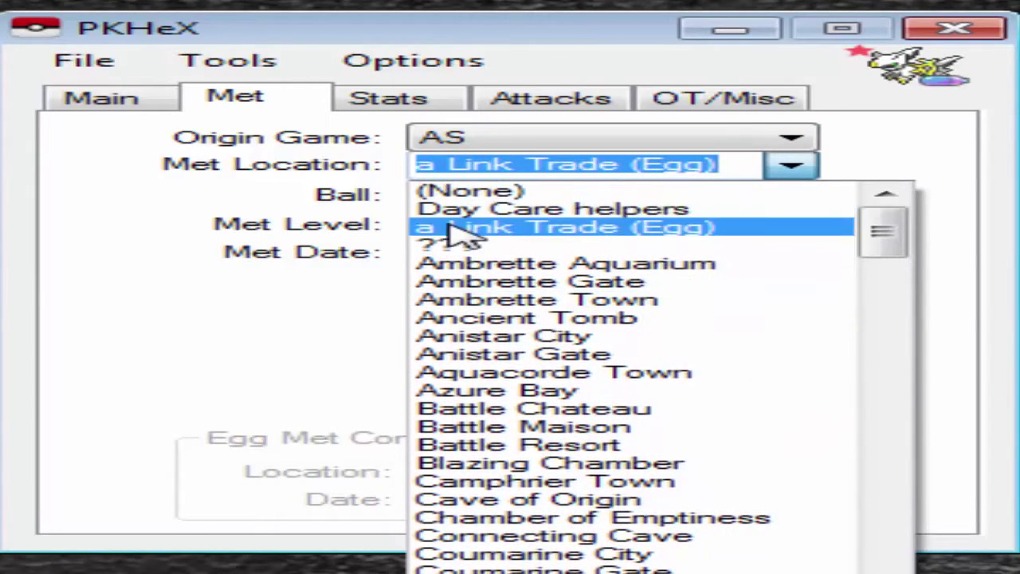
pyautogui.click(548, 231)
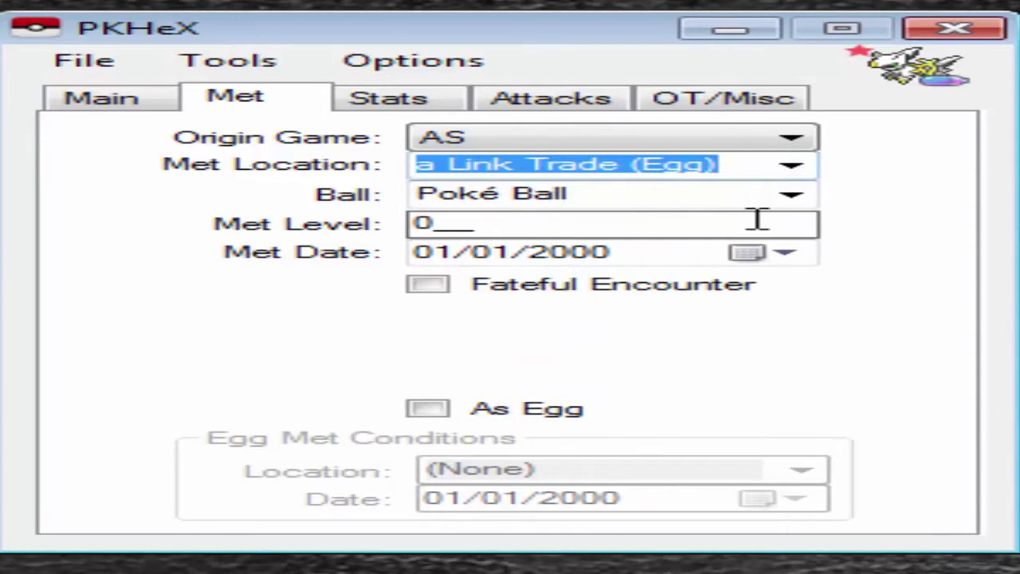
# In the met data, set the ball to Premier Ball and the met level to 60.
pyautogui.click(789, 199)
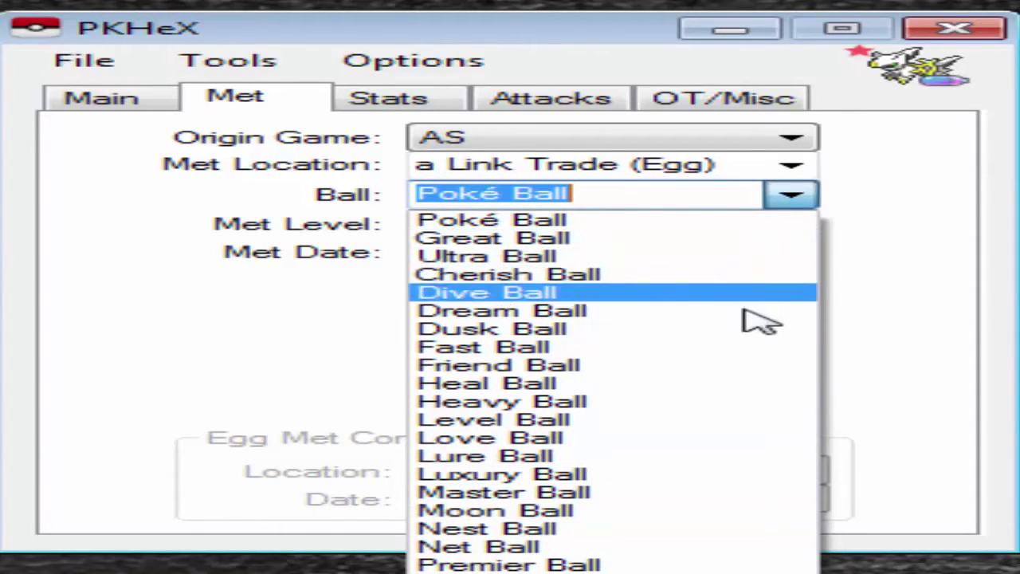
pyautogui.write('premier')
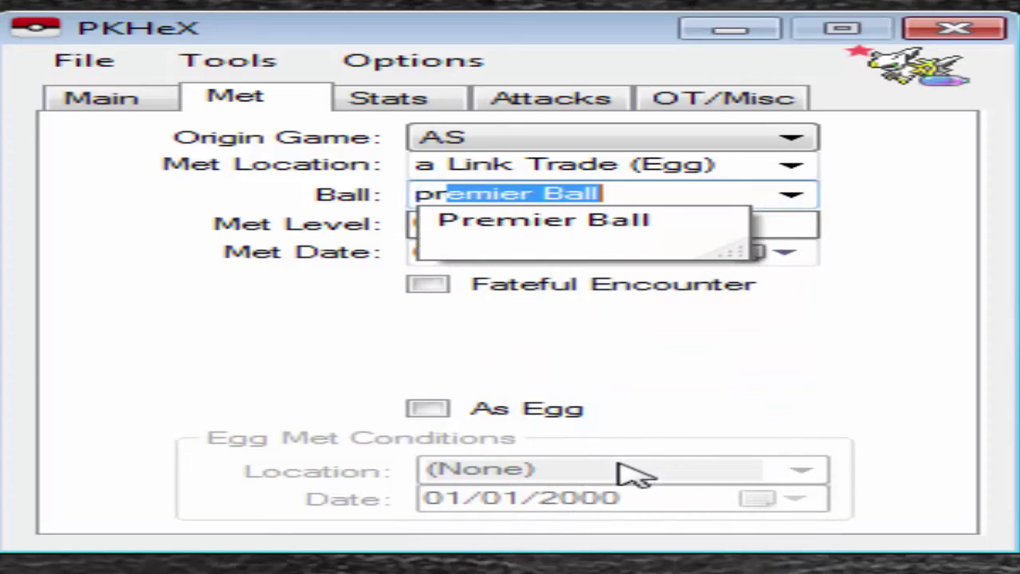
pyautogui.press('Return')
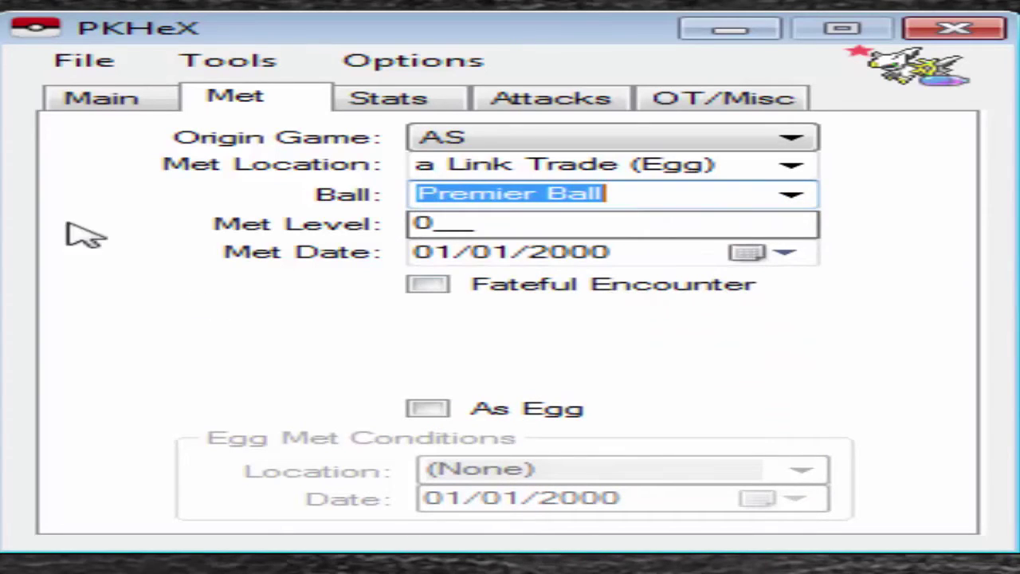
pyautogui.click(437, 226)
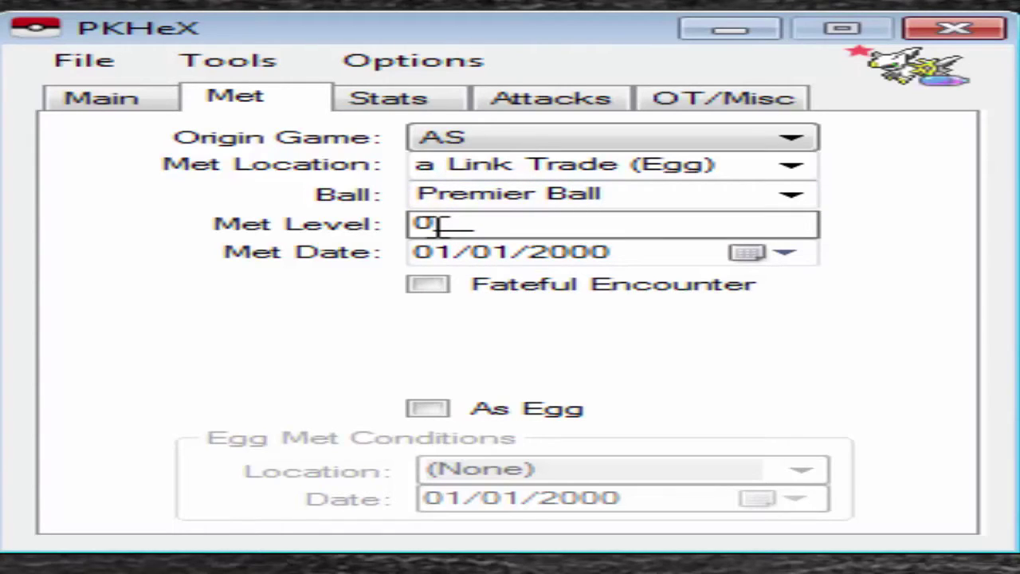
pyautogui.press('BackSpace')
pyautogui.write('6')
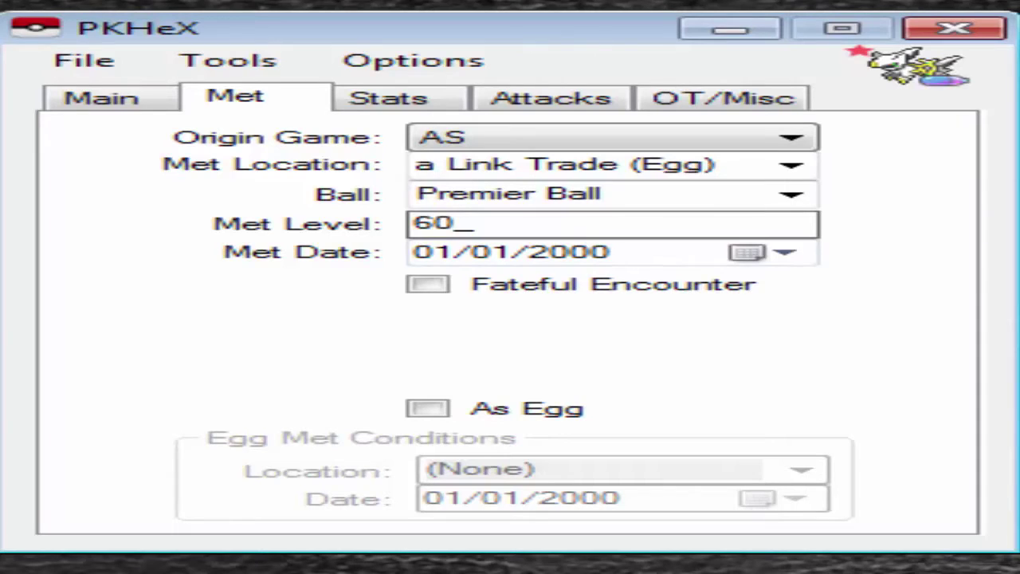
# Set the met date to 26/01/2015 and leave Fateful Encounter unmarked.
pyautogui.click(495, 281)
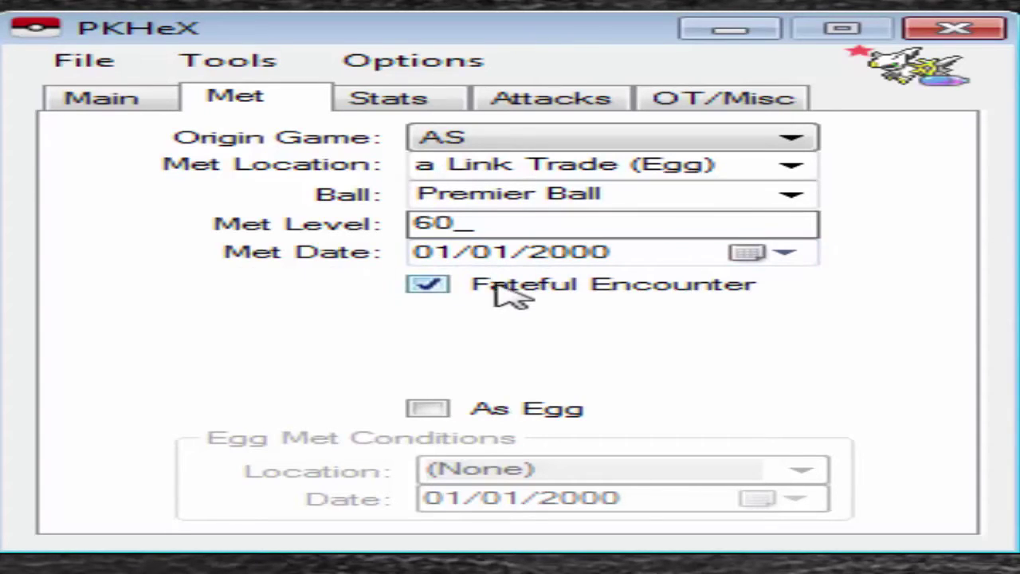
pyautogui.click(434, 280)
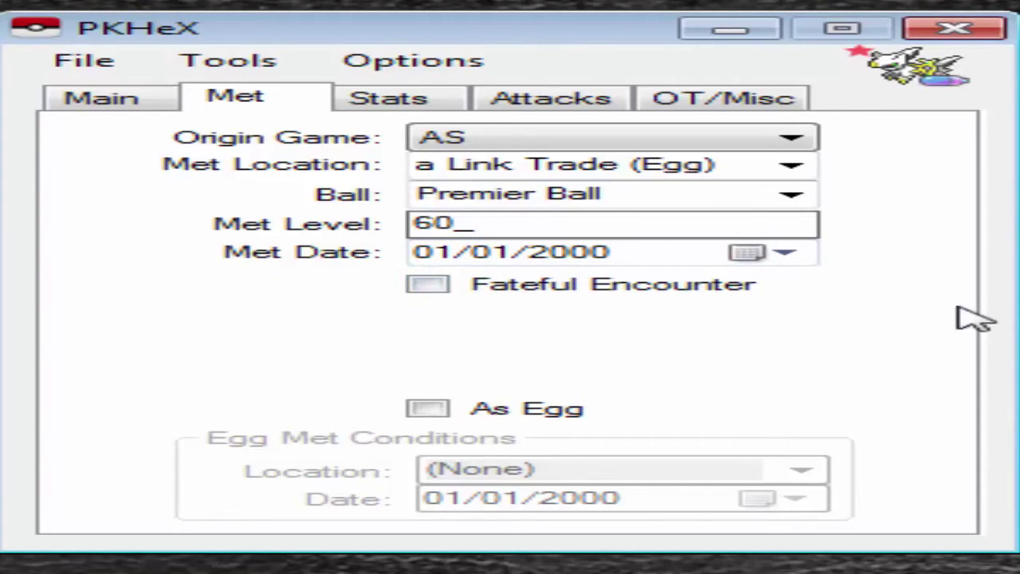
pyautogui.click(749, 252)
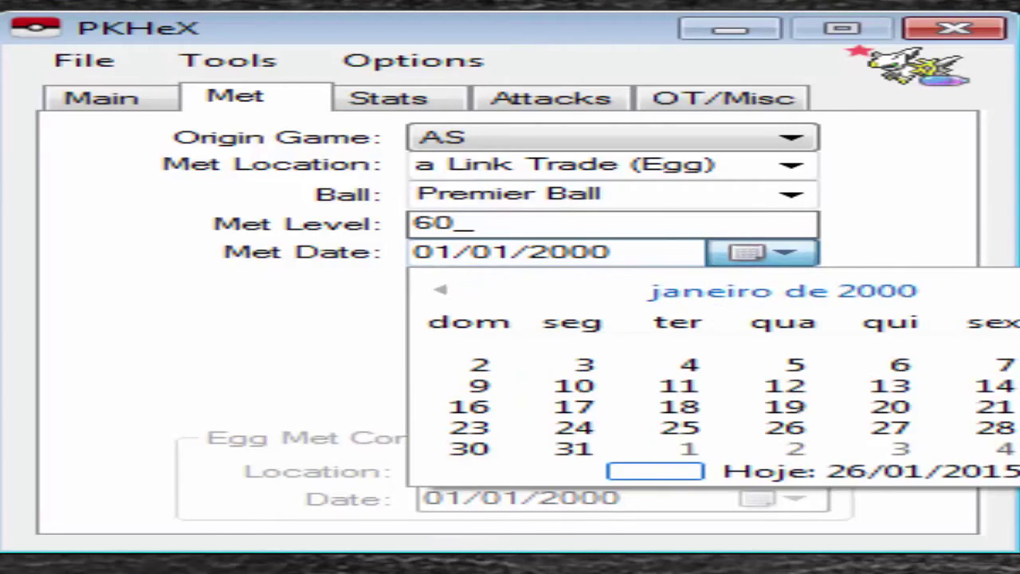
pyautogui.click(676, 477)
pyautogui.click(483, 407)
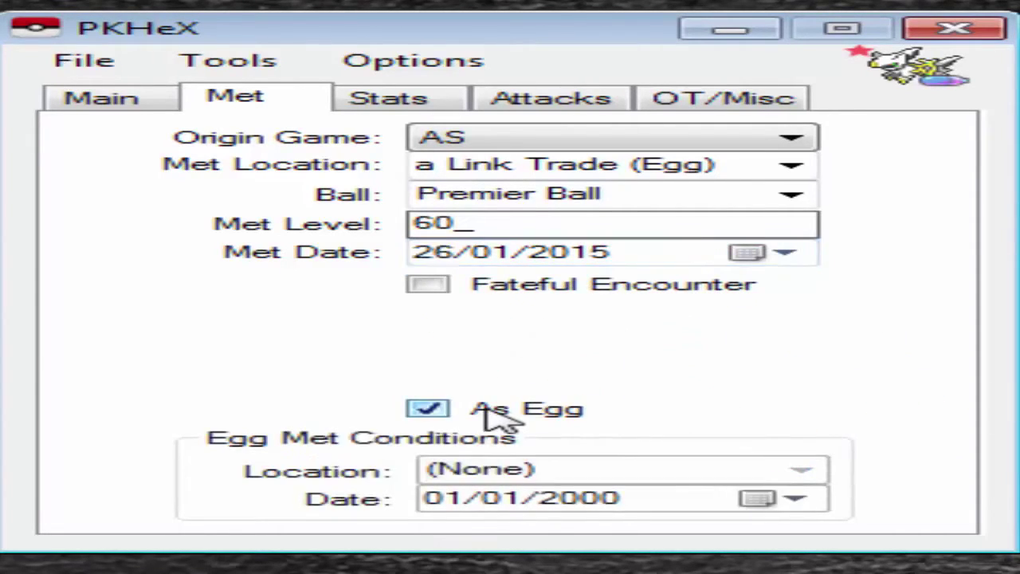
pyautogui.click(483, 408)
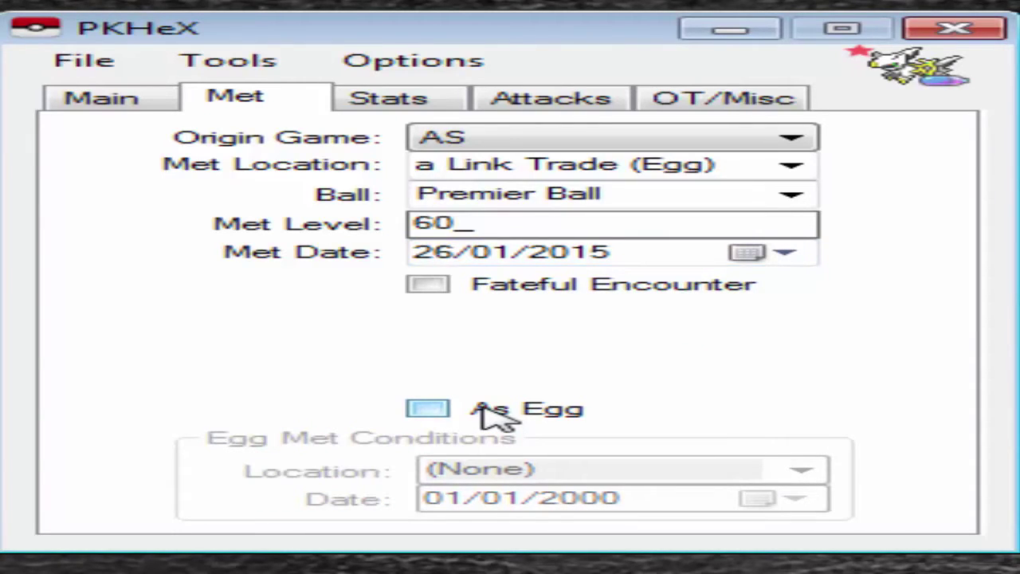
pyautogui.click(483, 407)
pyautogui.click(483, 407)
pyautogui.click(483, 408)
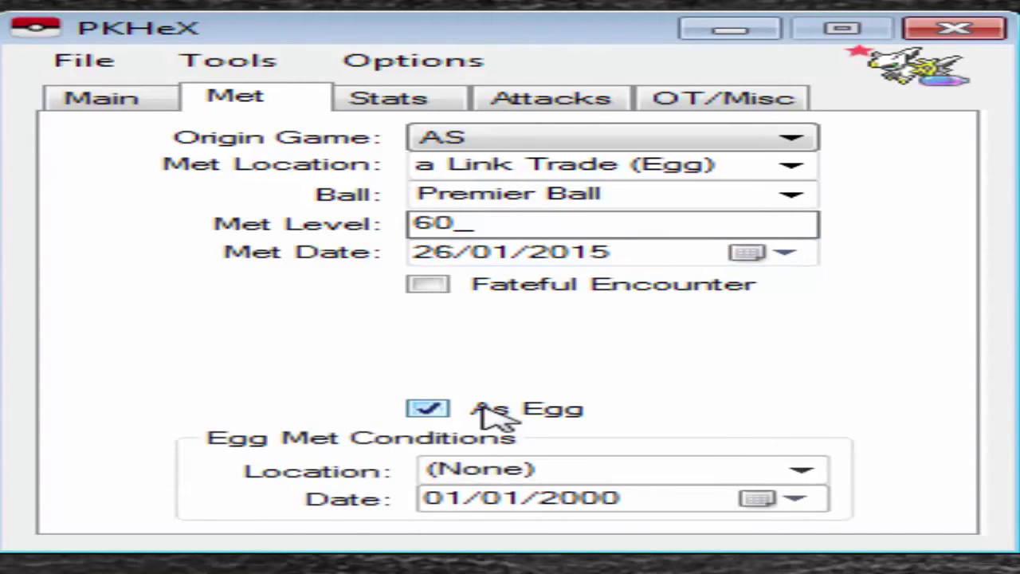
pyautogui.click(483, 408)
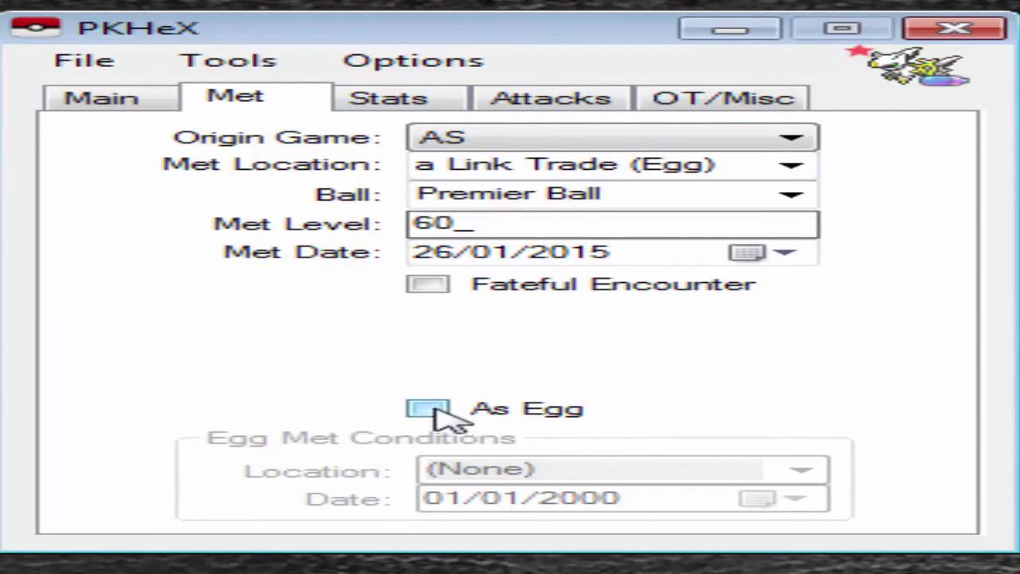
# Set the Arceus's IVs to 31 for HP, Atk, Def, SpA, SpD and Spe.
pyautogui.click(388, 103)
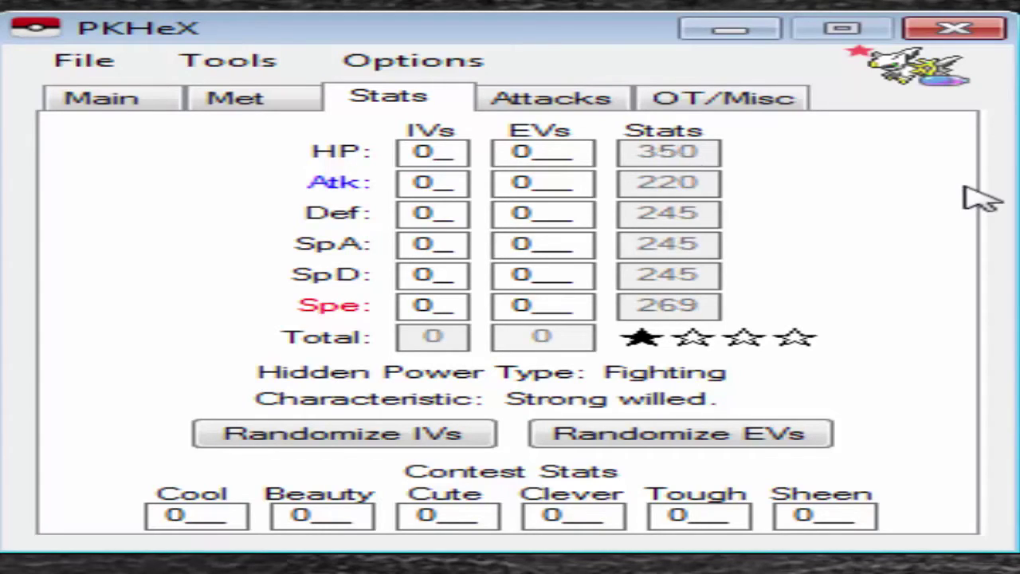
pyautogui.click(434, 150)
pyautogui.write('31')
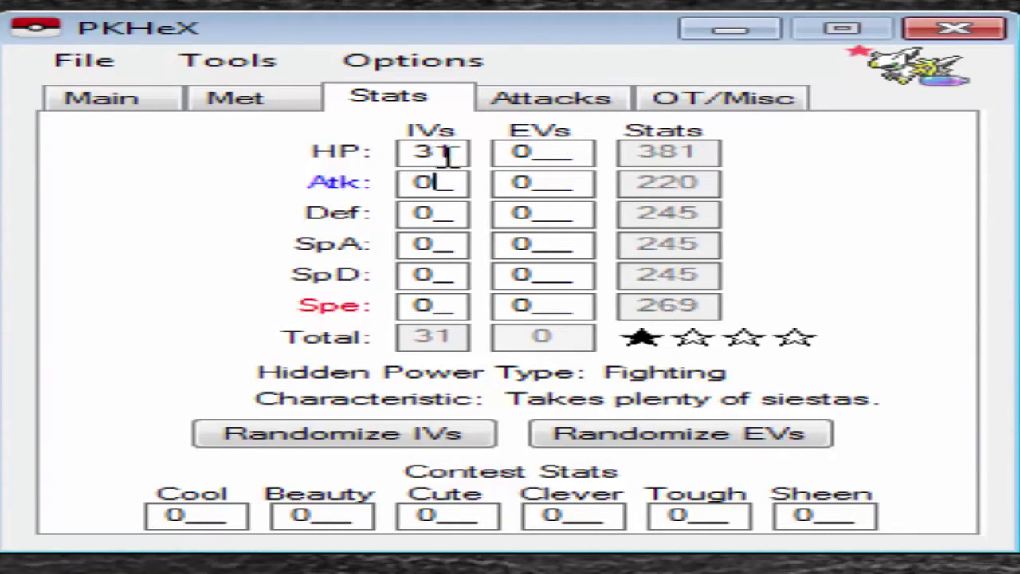
pyautogui.moveTo(449, 158); pyautogui.dragTo(335, 148)
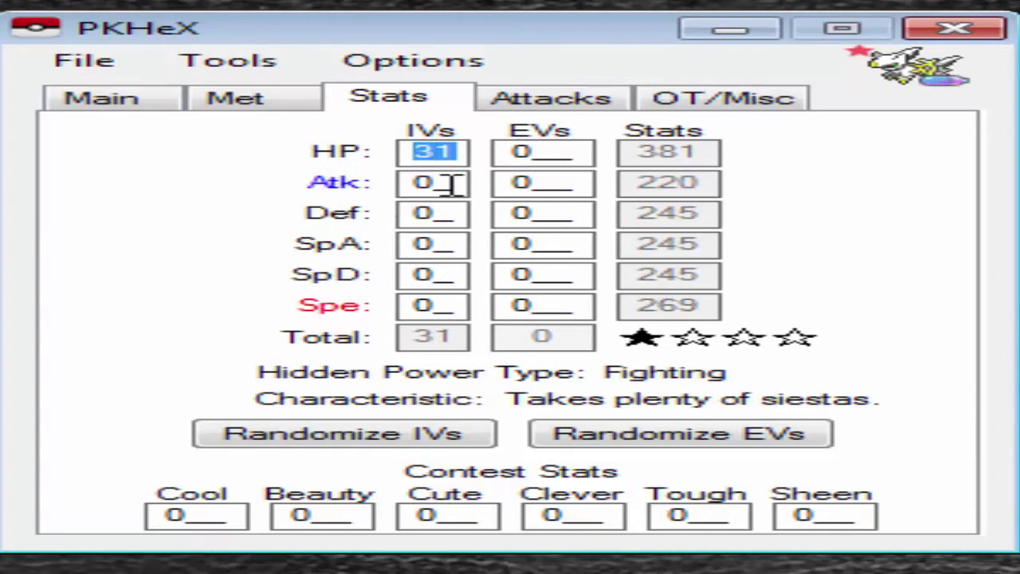
pyautogui.click(422, 181)
pyautogui.write('31')
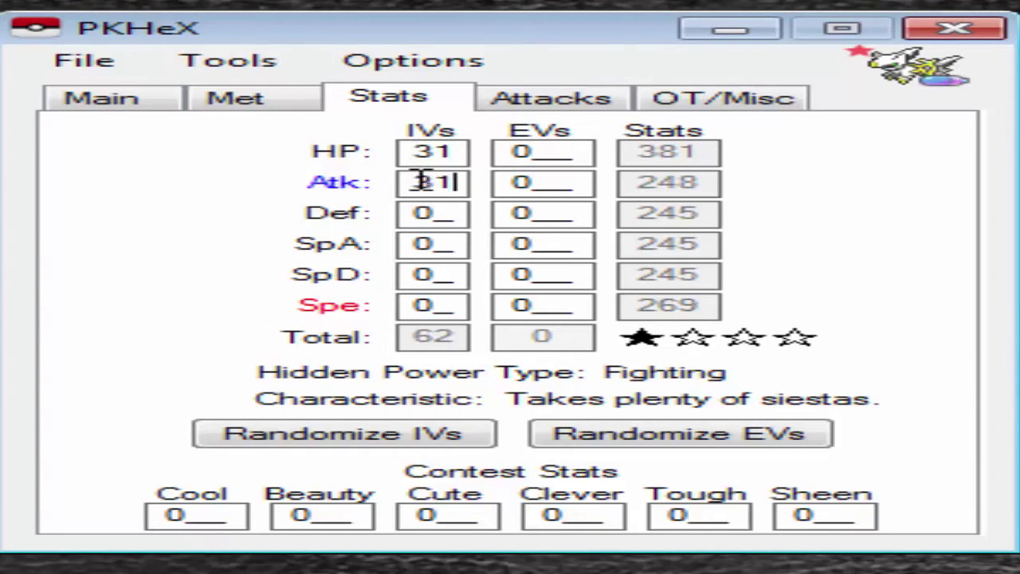
pyautogui.click(424, 211)
pyautogui.write('31')
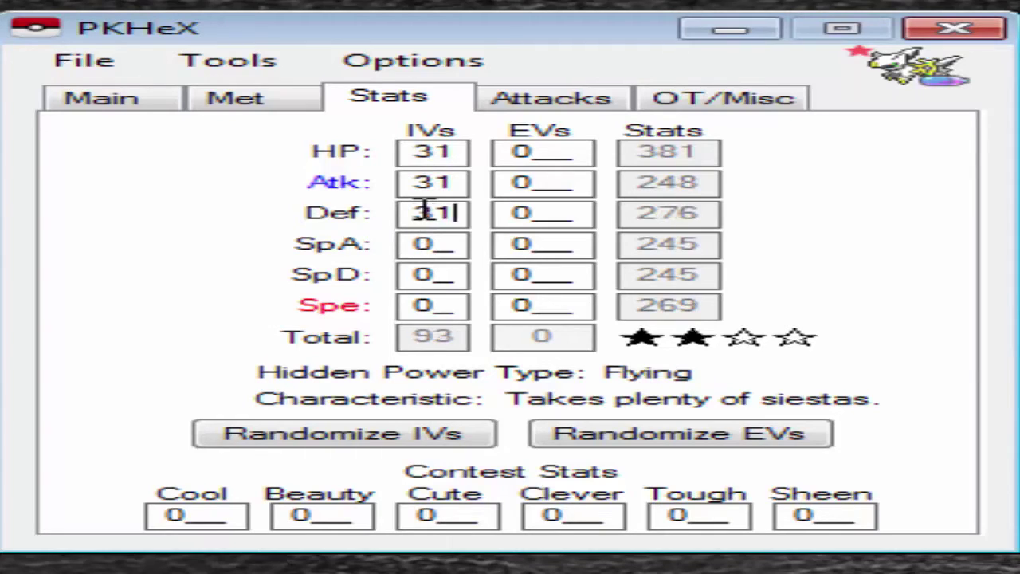
pyautogui.click(442, 244)
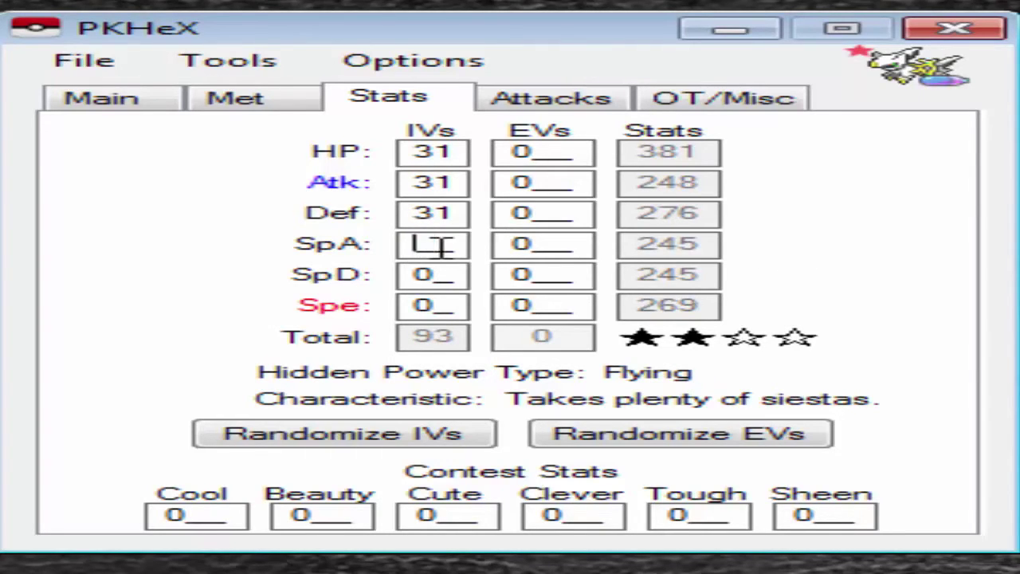
pyautogui.write('31')
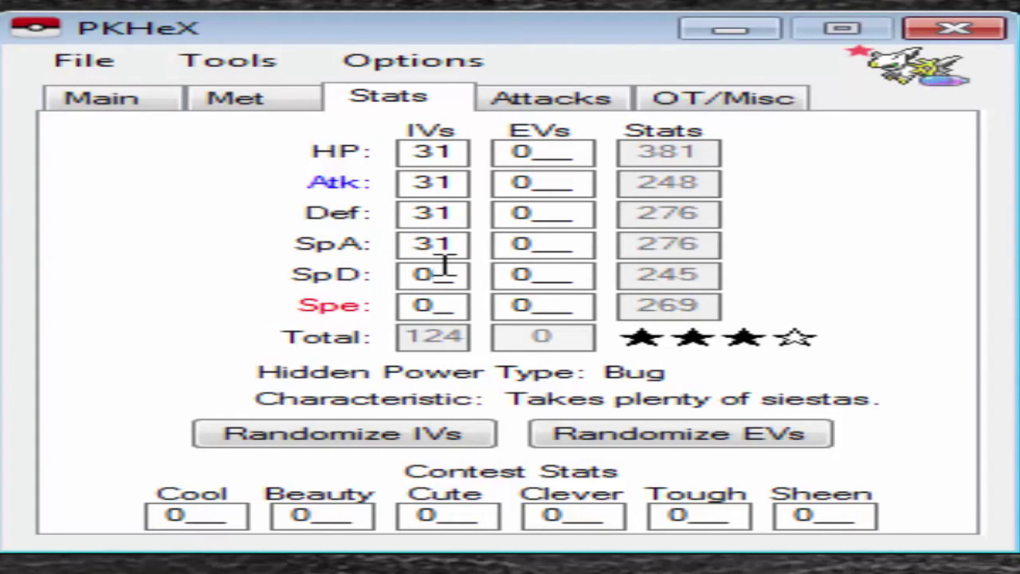
pyautogui.click(443, 271)
pyautogui.write('31')
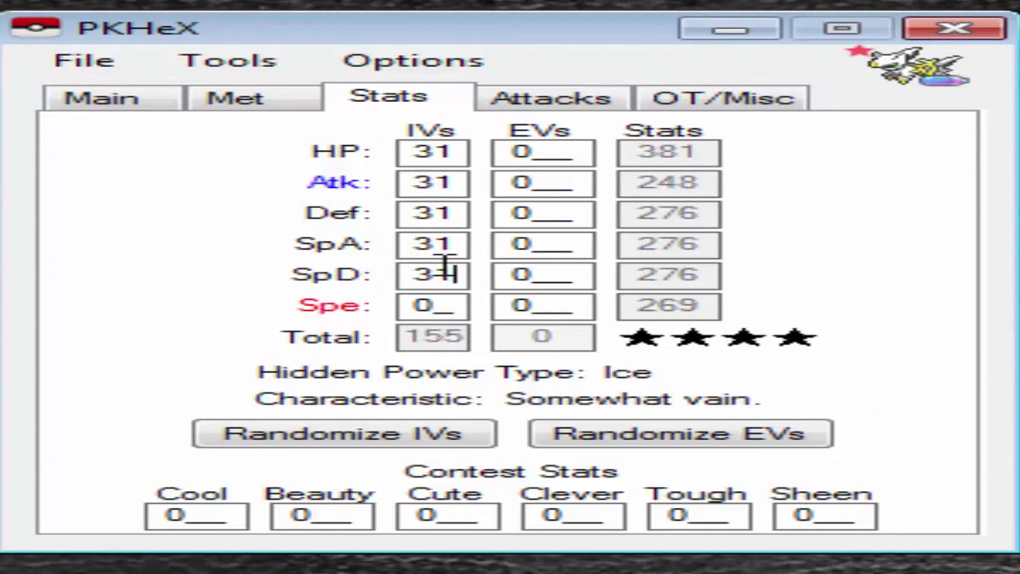
pyautogui.click(443, 305)
pyautogui.write('31')
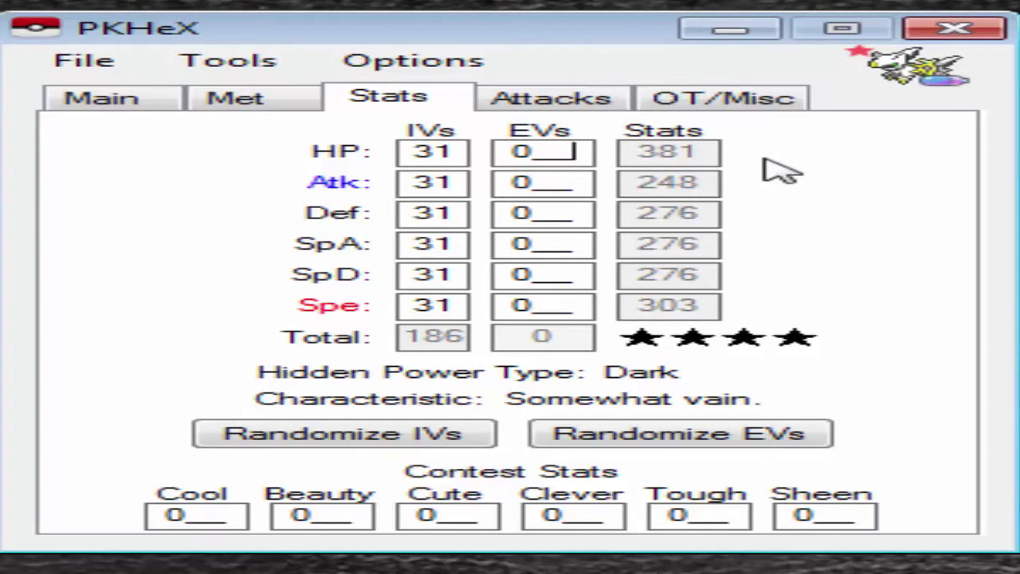
# Set the Arceus's EVs to 4 in HP, 252 in SpA and 252 in Spe.
pyautogui.press('BackSpace')
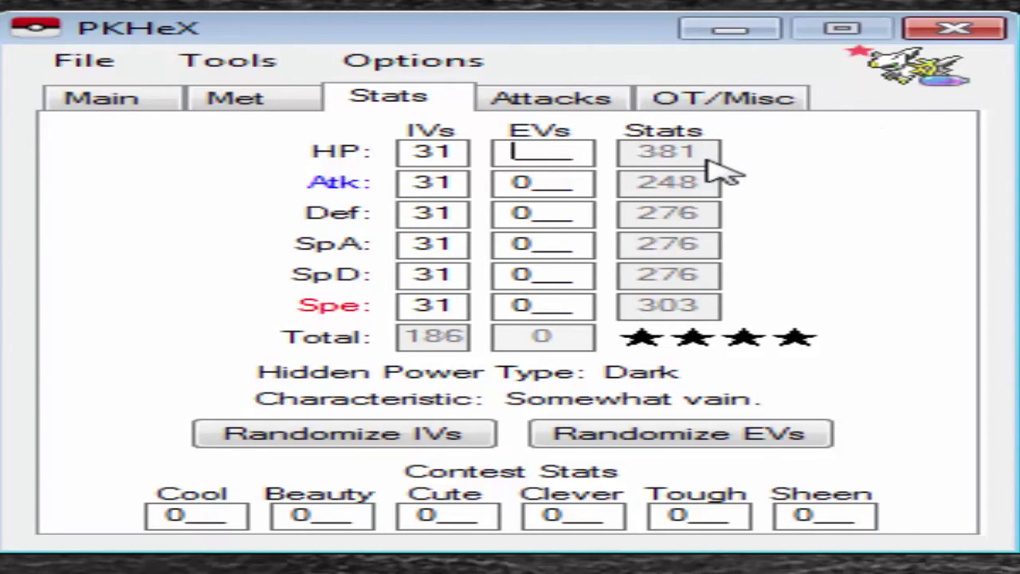
pyautogui.write('4')
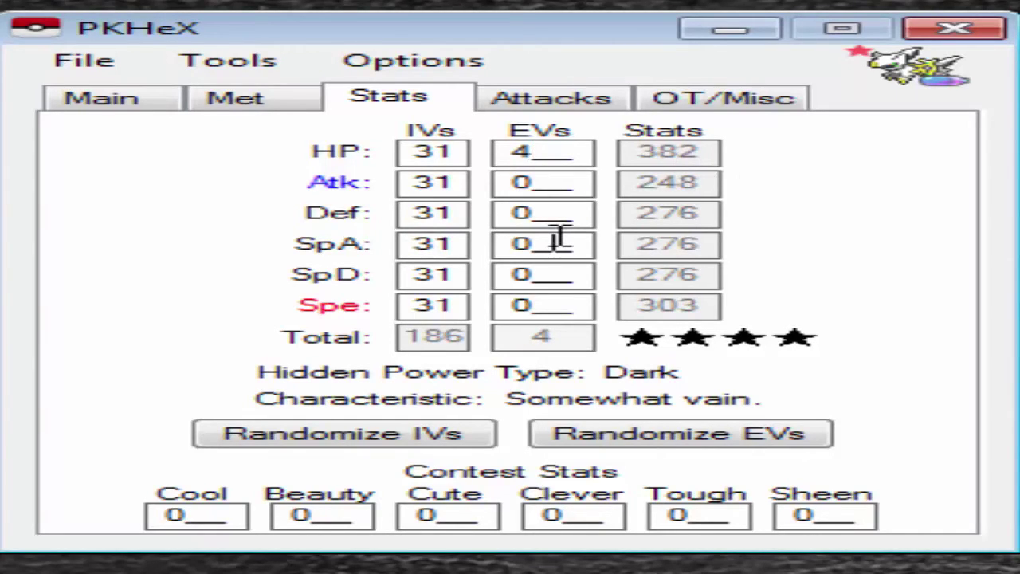
pyautogui.press('BackSpace')
pyautogui.write('252')
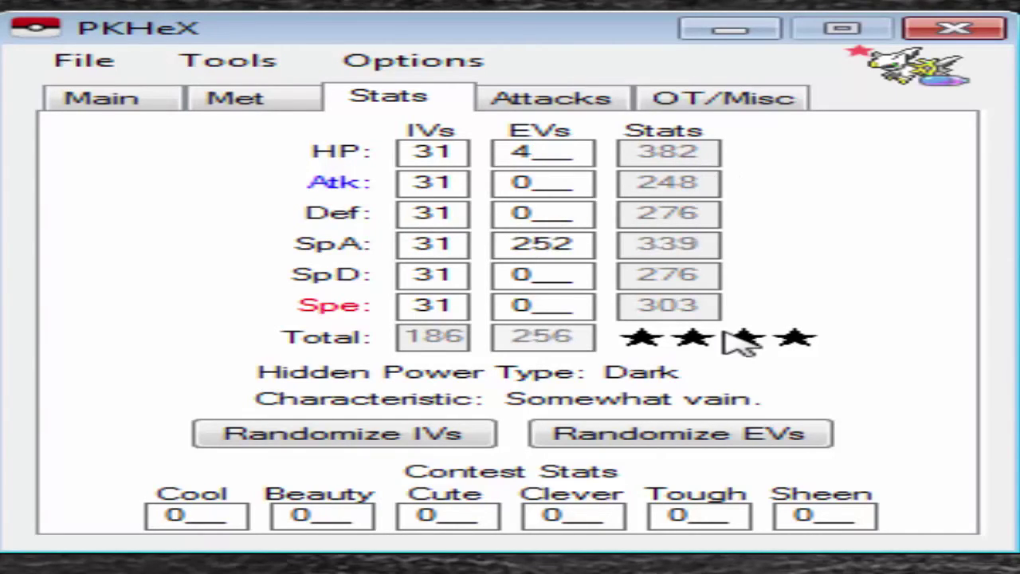
pyautogui.click(533, 302)
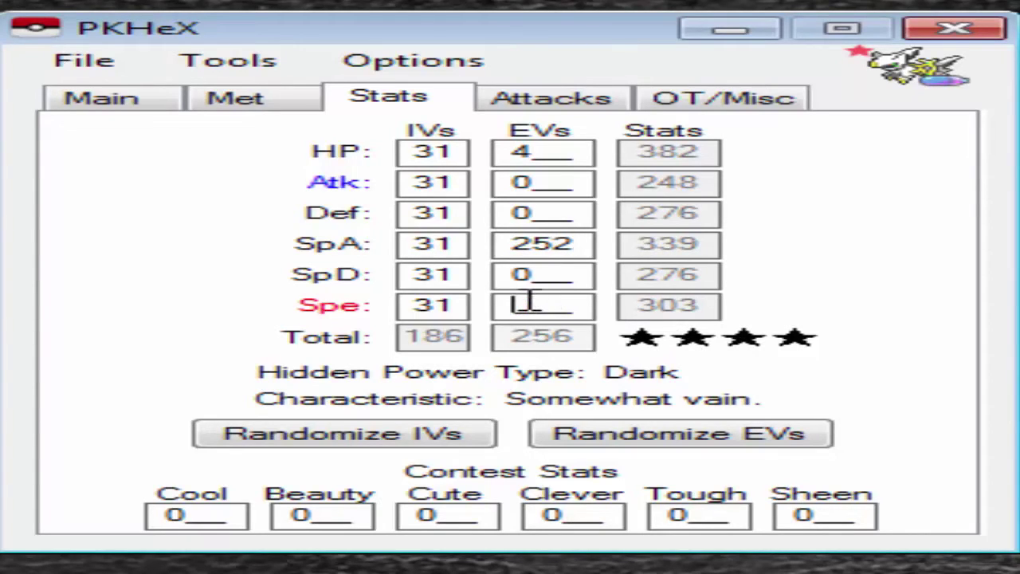
pyautogui.write('252')
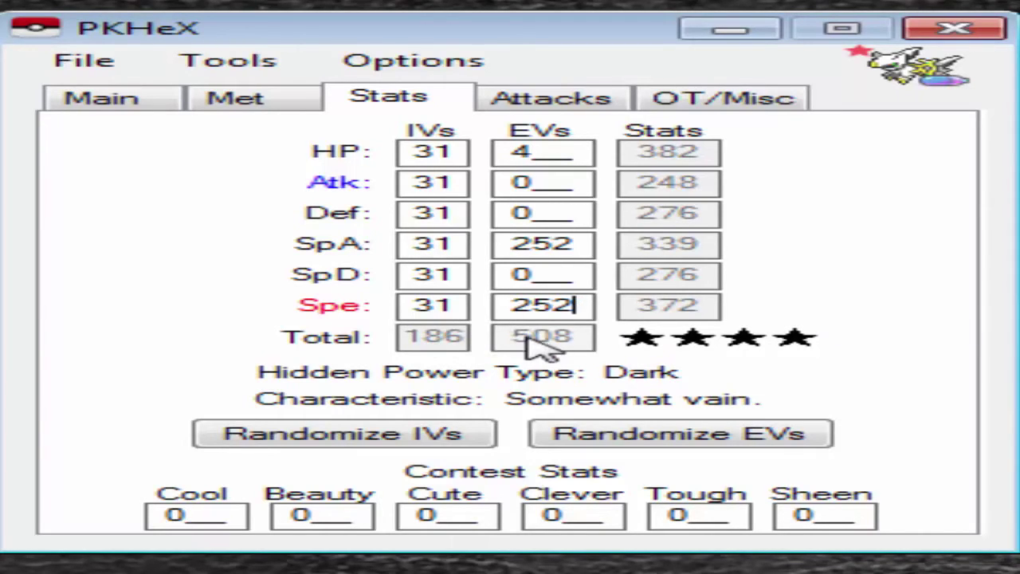
pyautogui.moveTo(578, 305); pyautogui.dragTo(499, 299)
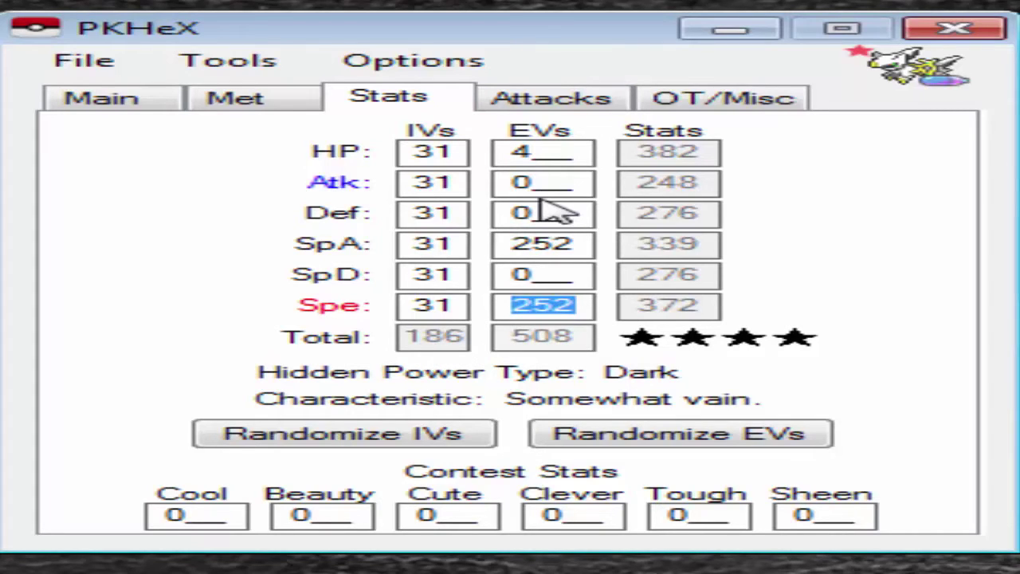
# Assign Judgment as the Arceus's first current move.
pyautogui.click(576, 106)
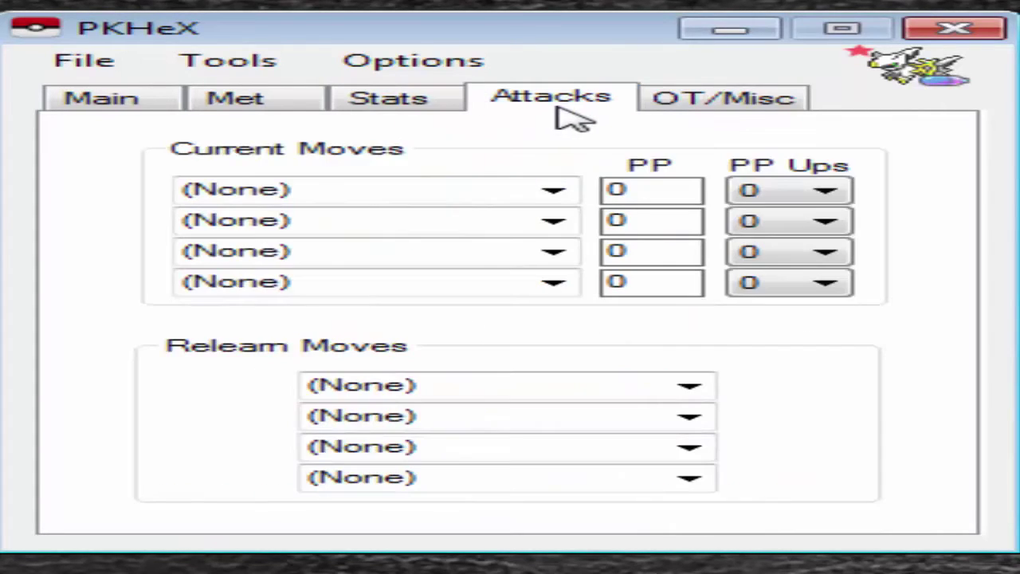
pyautogui.click(437, 193)
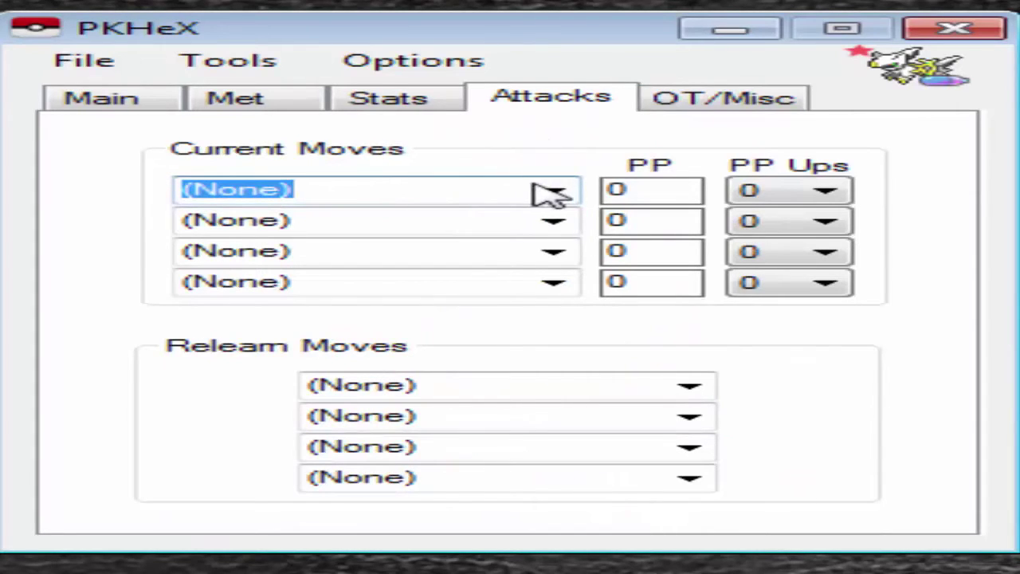
pyautogui.click(567, 194)
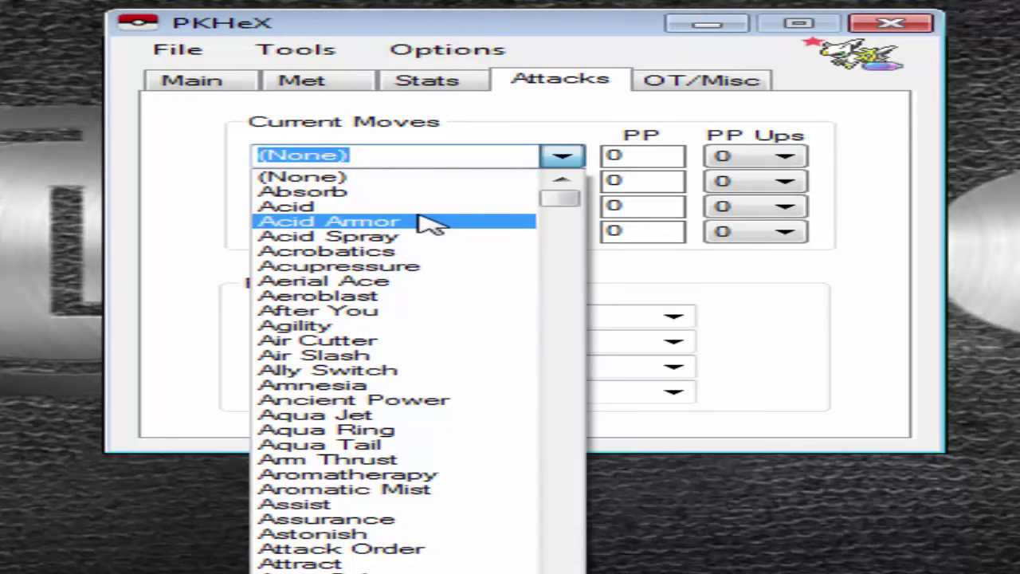
pyautogui.write('jug')
pyautogui.press('BackSpace')
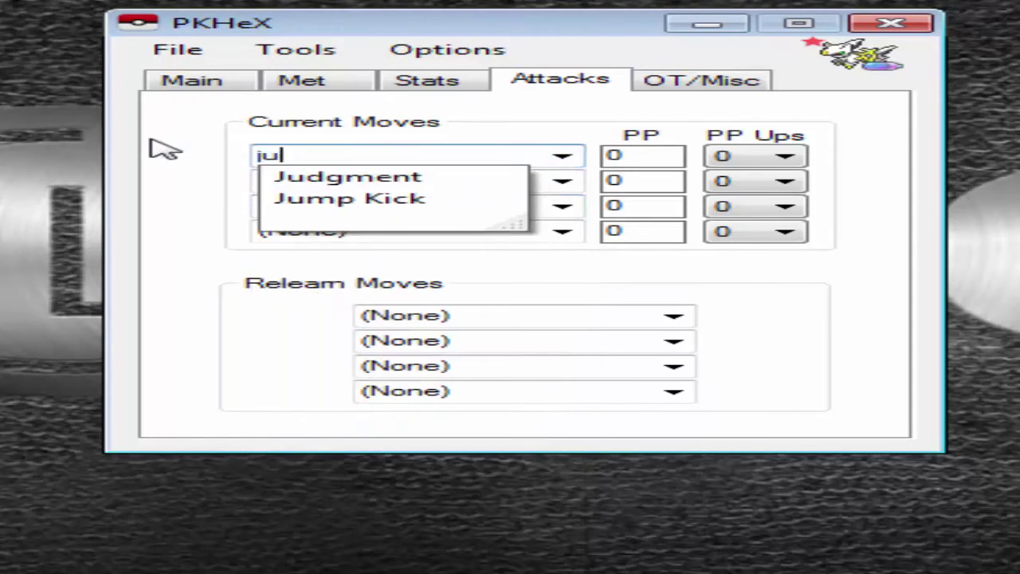
pyautogui.click(381, 186)
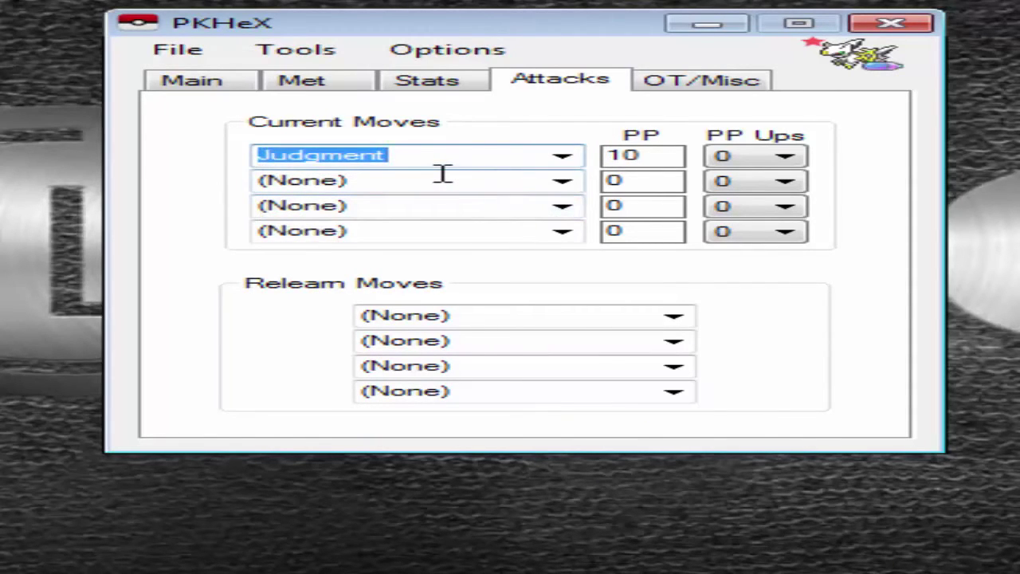
# Assign Shadow Force as the Arceus's second current move.
pyautogui.click(443, 178)
pyautogui.click(563, 181)
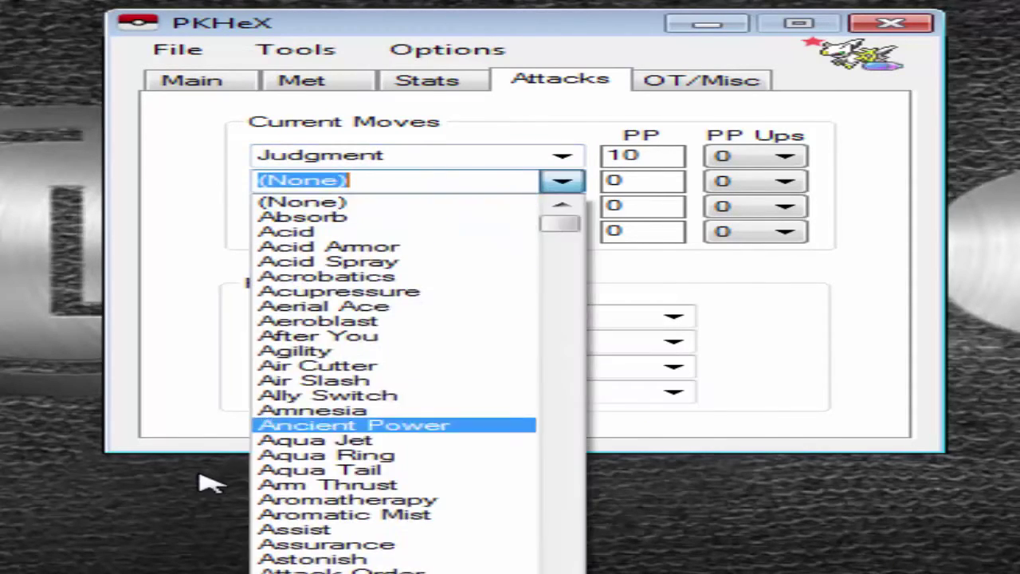
pyautogui.scroll(-20, 358, 467)
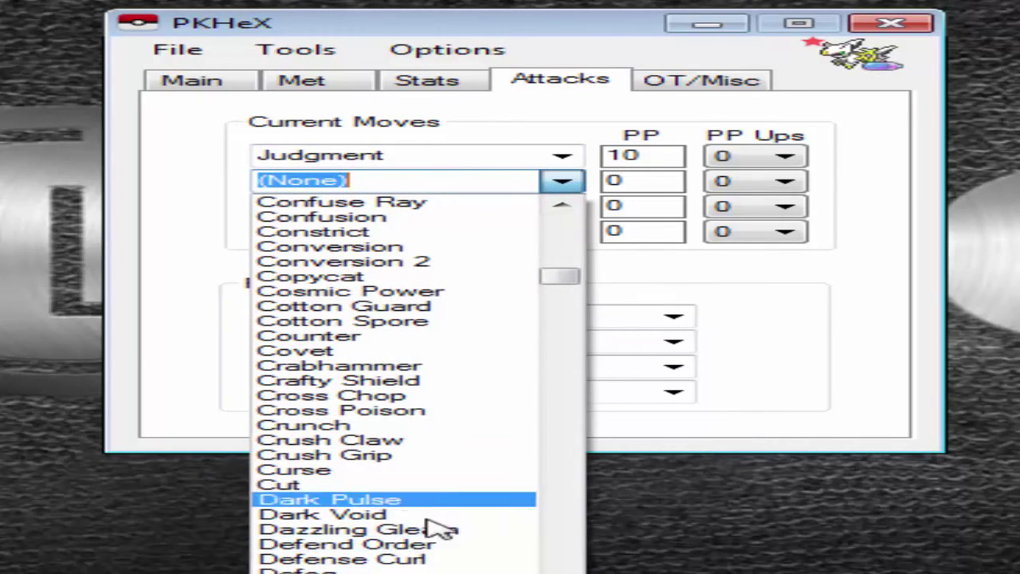
pyautogui.scroll(1, 550, 344)
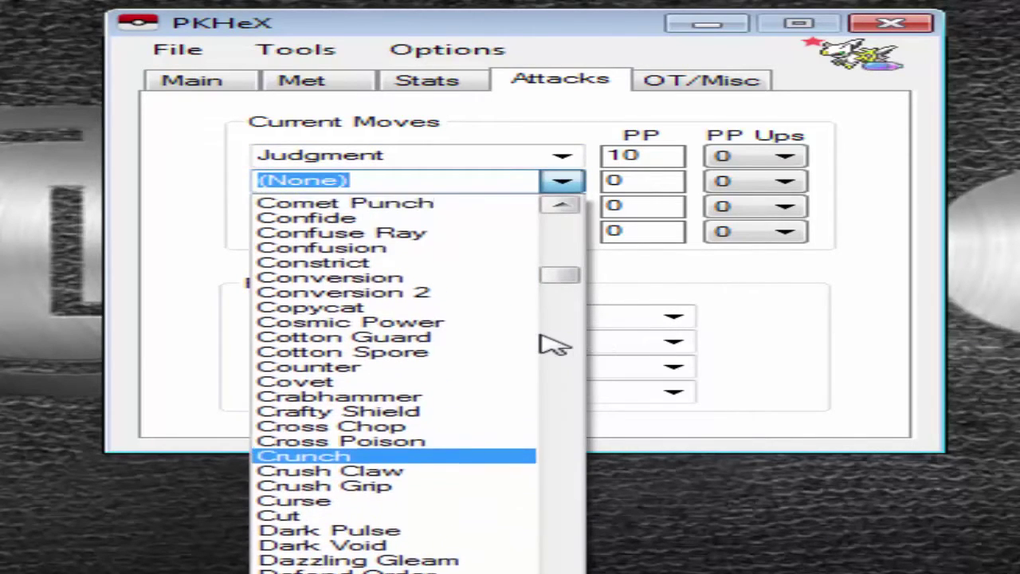
pyautogui.scroll(1, 554, 344)
pyautogui.scroll(-12, 485, 349)
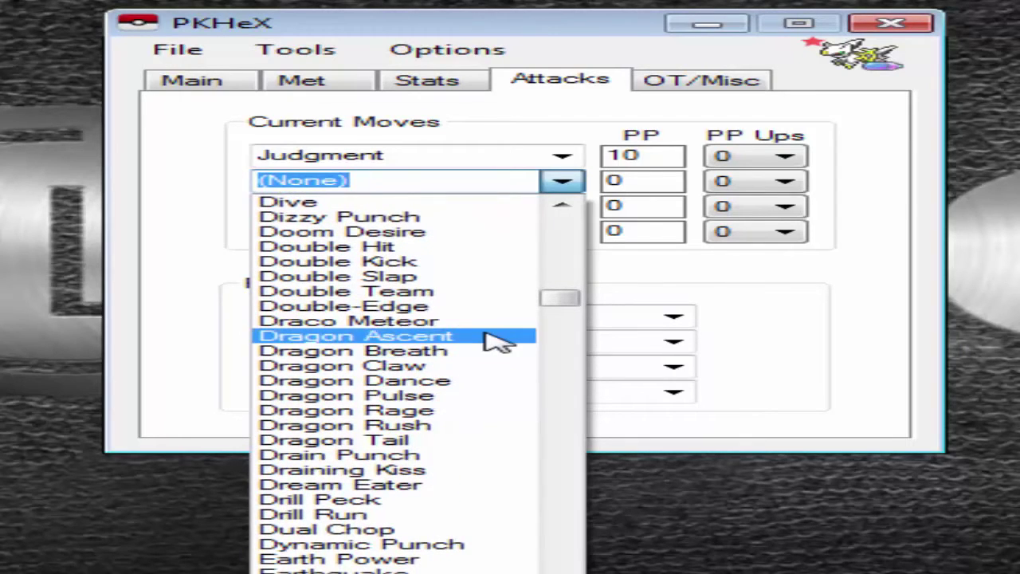
pyautogui.write('shaw')
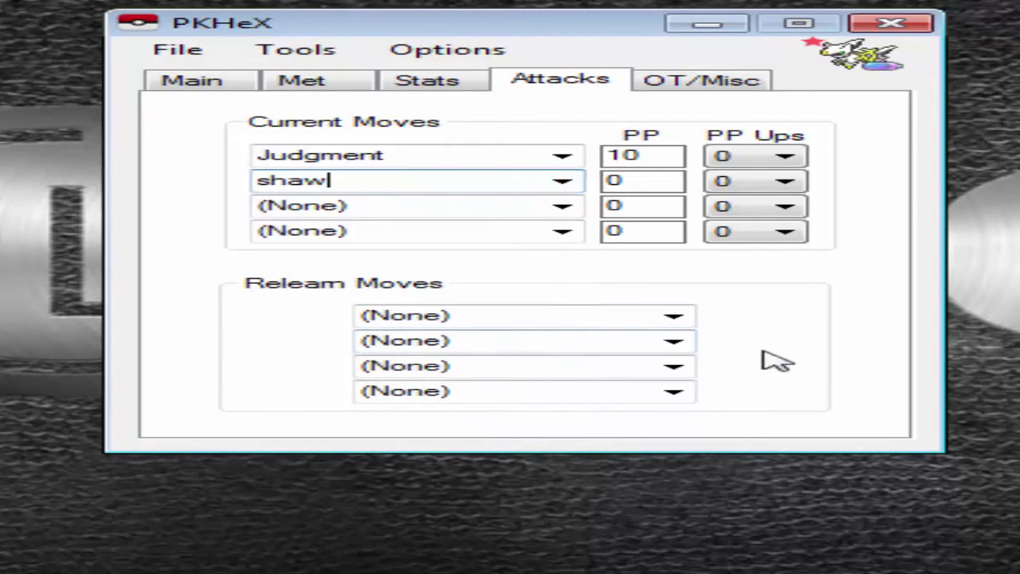
pyautogui.press('BackSpace')
pyautogui.press('BackSpace')
pyautogui.write('aw')
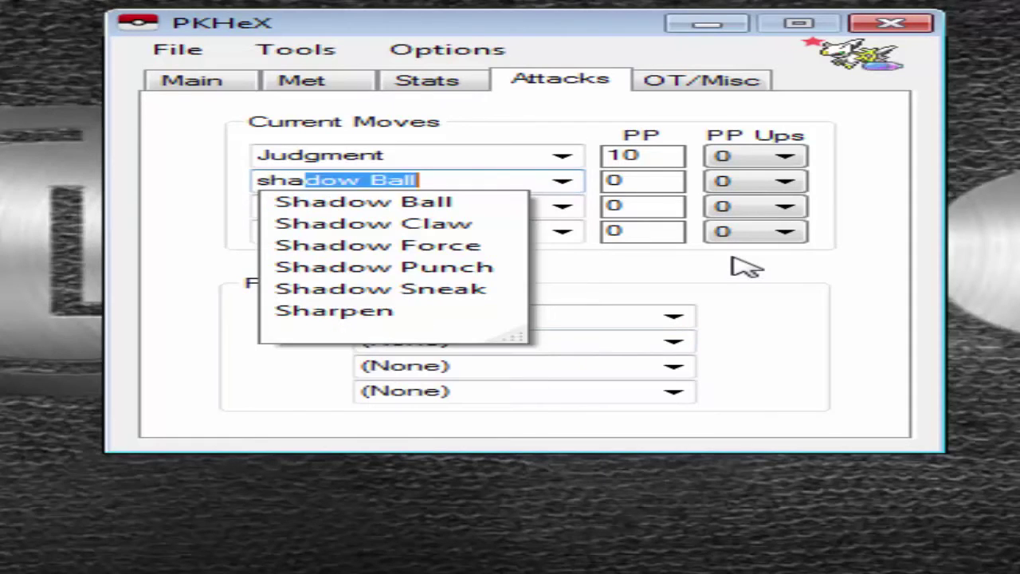
pyautogui.press('BackSpace')
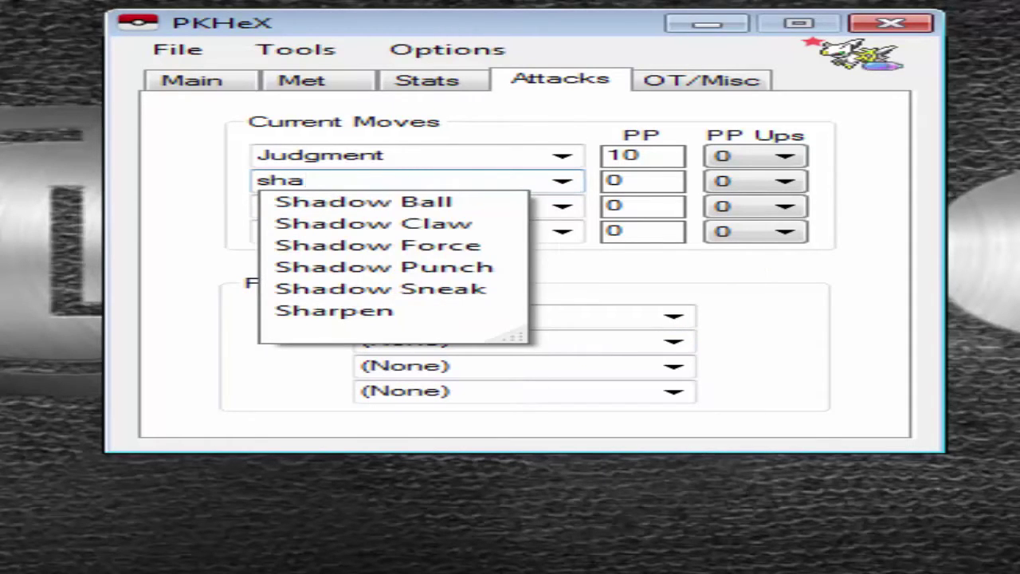
pyautogui.click(420, 247)
# Assign Roar of Time as the Arceus's third current move.
pyautogui.click(566, 209)
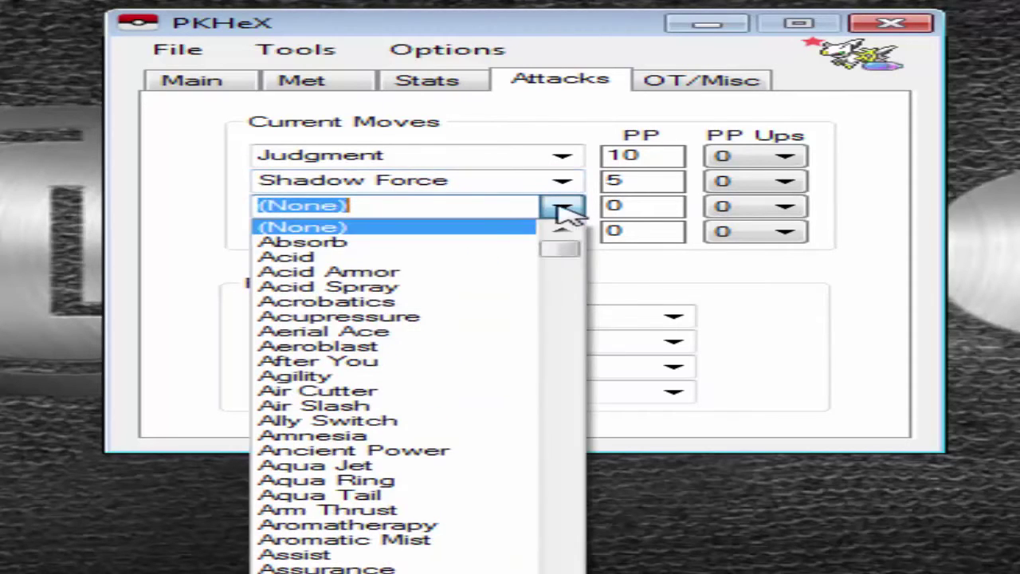
pyautogui.scroll(-13, 363, 458)
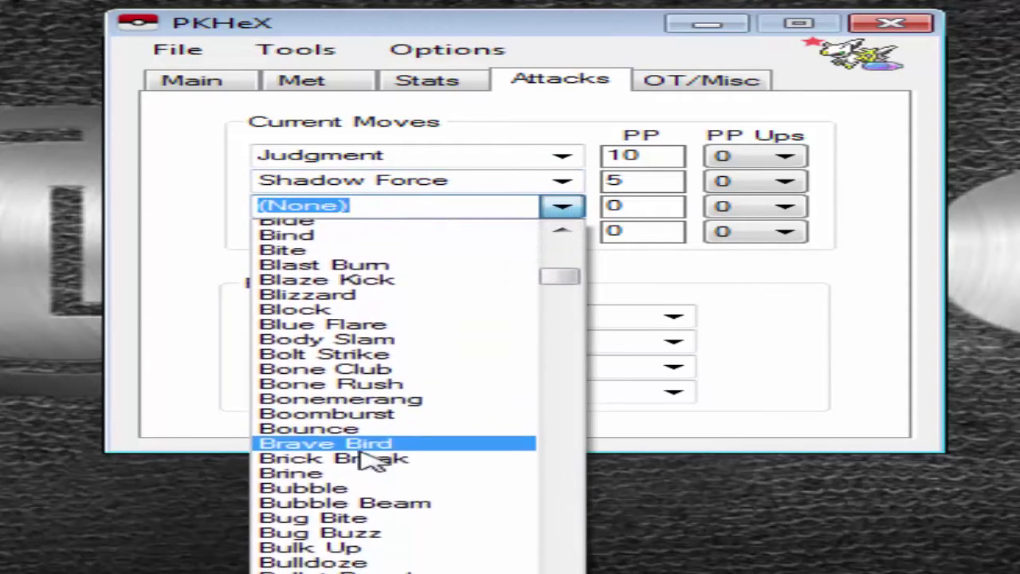
pyautogui.press('BackSpace')
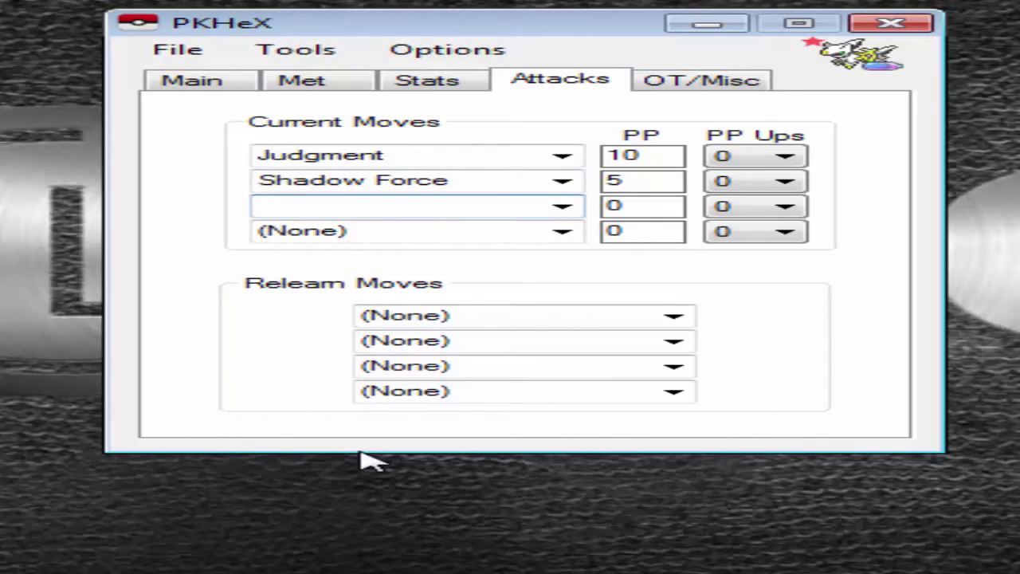
pyautogui.write('roar')
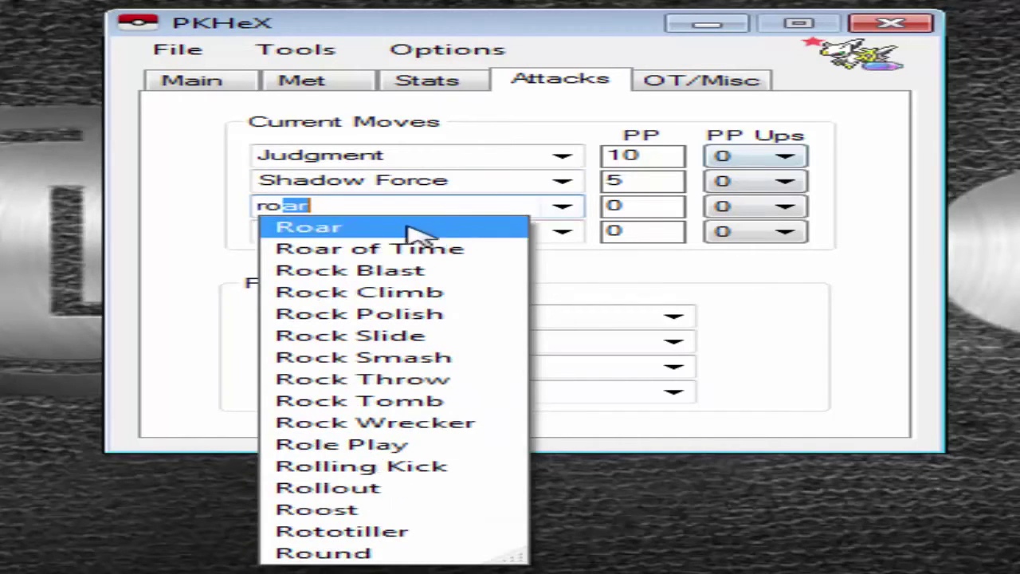
pyautogui.click(406, 248)
# Assign Protect as the Arceus's fourth current move.
pyautogui.click(562, 231)
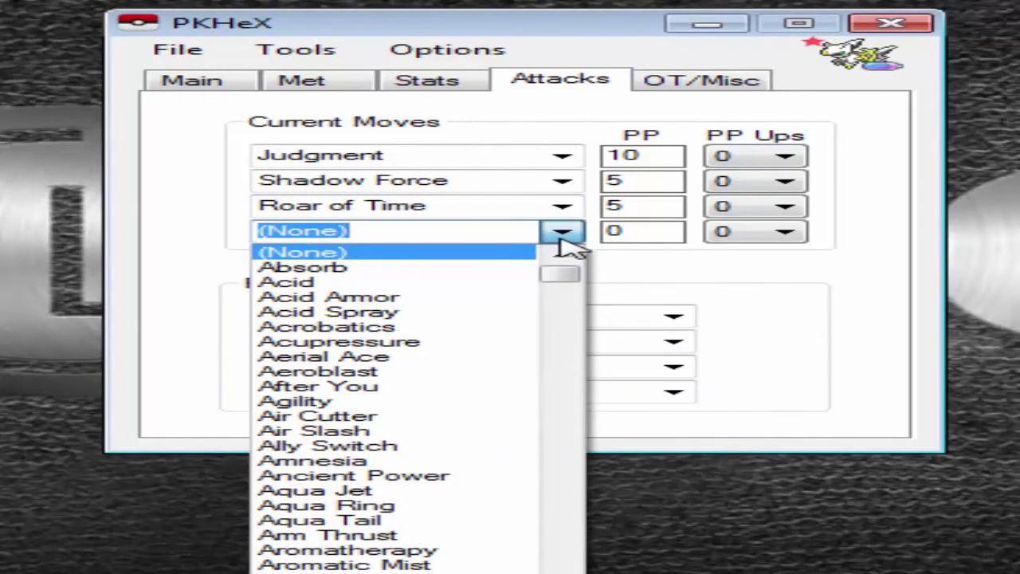
pyautogui.write('precipice Blades')
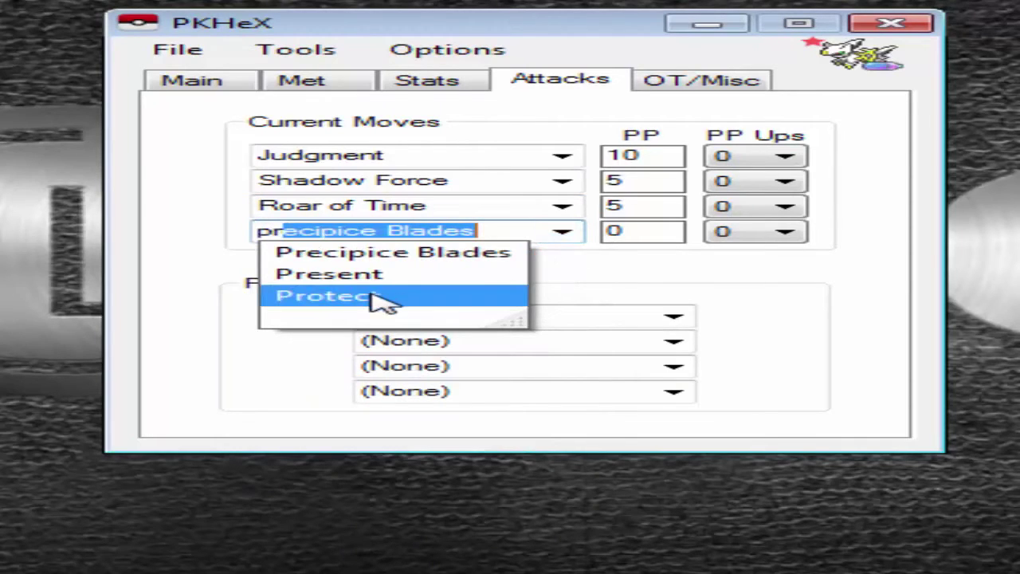
pyautogui.click(375, 295)
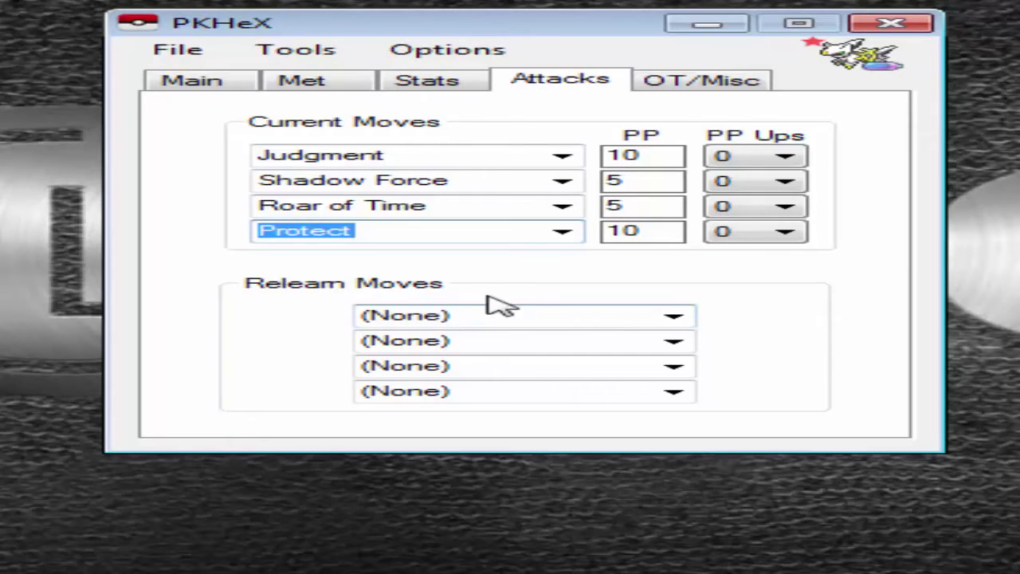
# Set the PP Ups to 3 for Judgment, Shadow Force, Roar of Time and Protect.
pyautogui.click(789, 157)
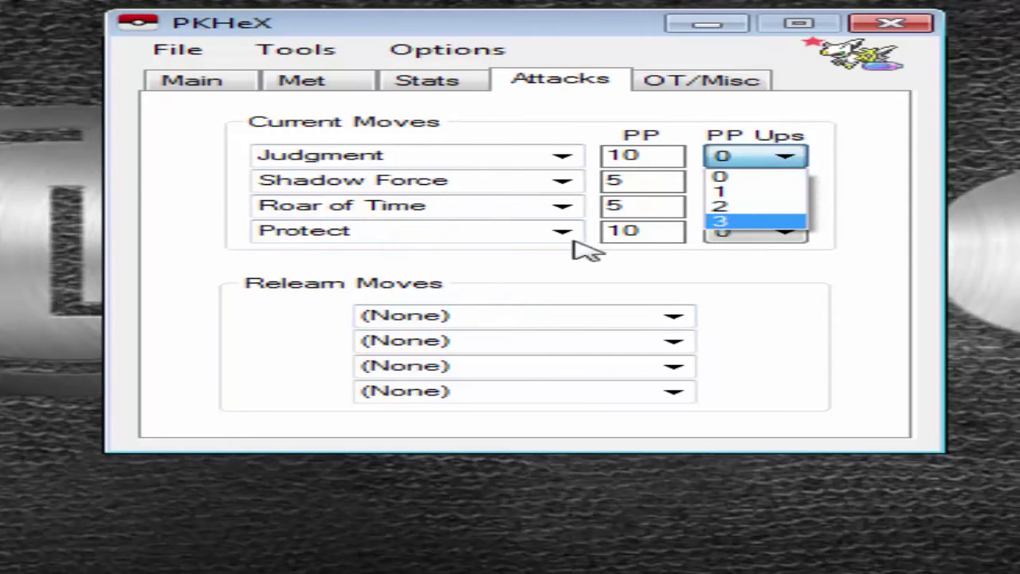
pyautogui.click(618, 273)
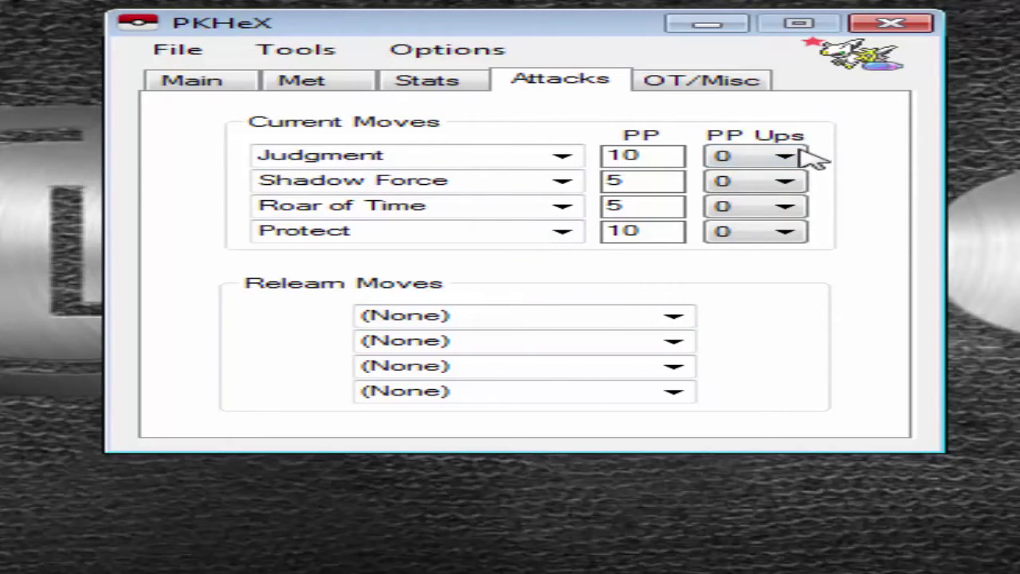
pyautogui.click(777, 157)
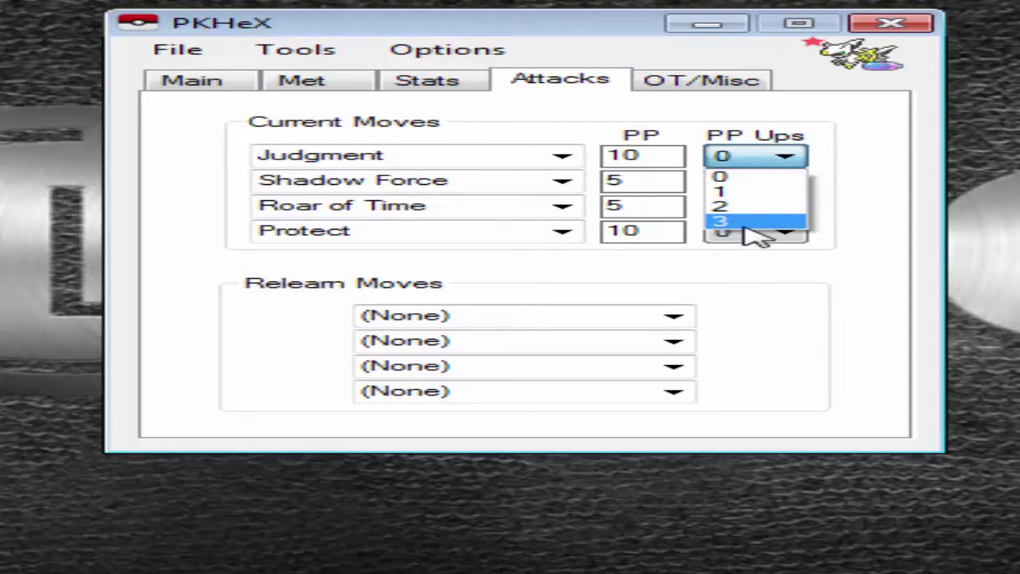
pyautogui.click(747, 223)
pyautogui.click(777, 182)
pyautogui.click(738, 246)
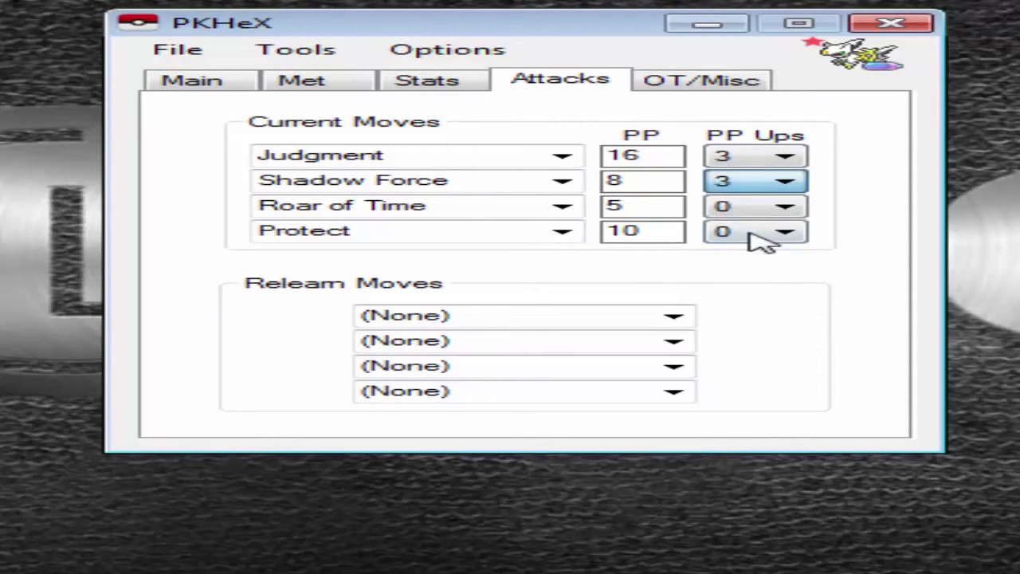
pyautogui.click(749, 206)
pyautogui.click(747, 273)
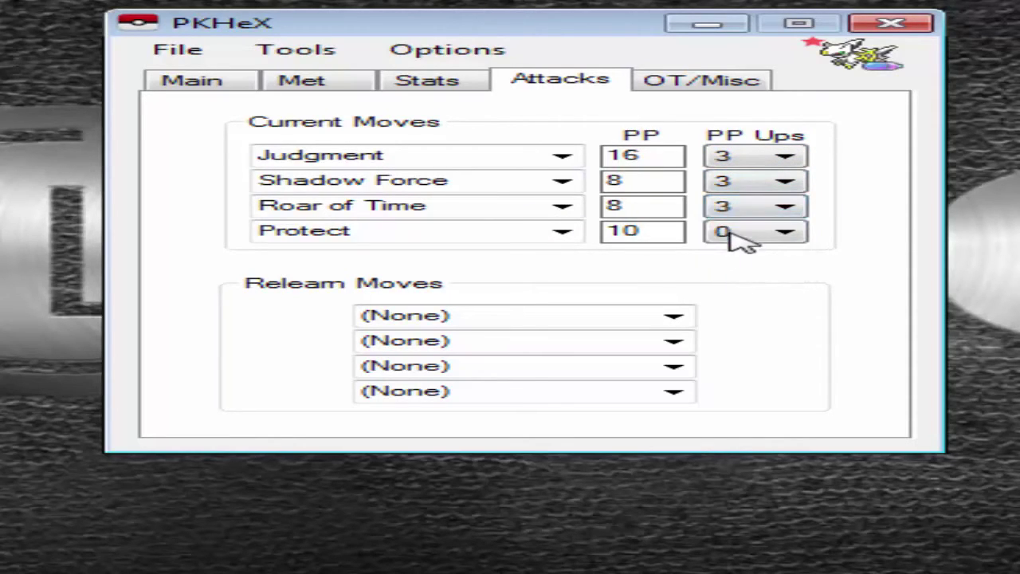
pyautogui.click(745, 233)
pyautogui.click(747, 296)
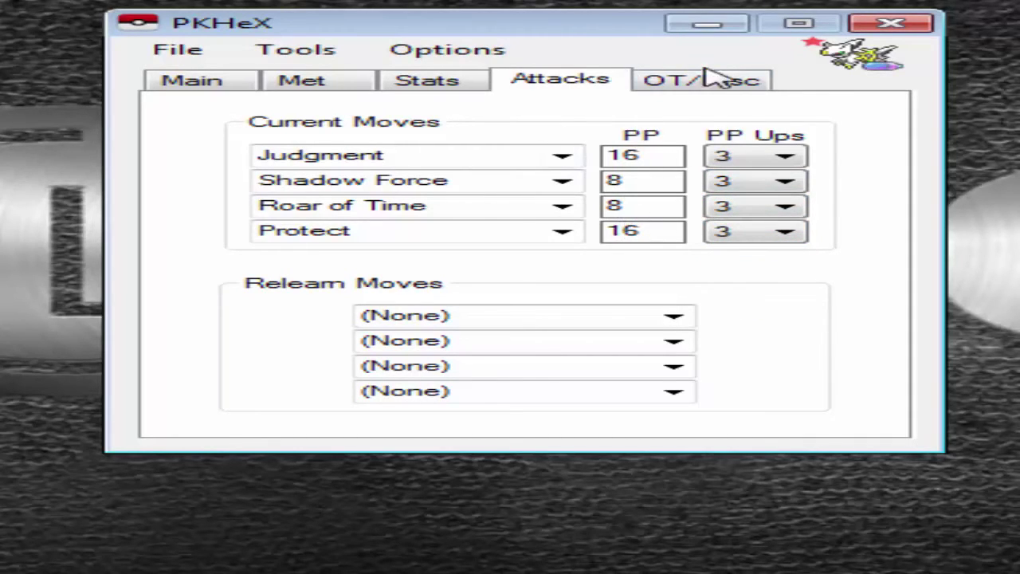
# Clear the default original trainer name in the Arceus's trainer information.
pyautogui.click(668, 84)
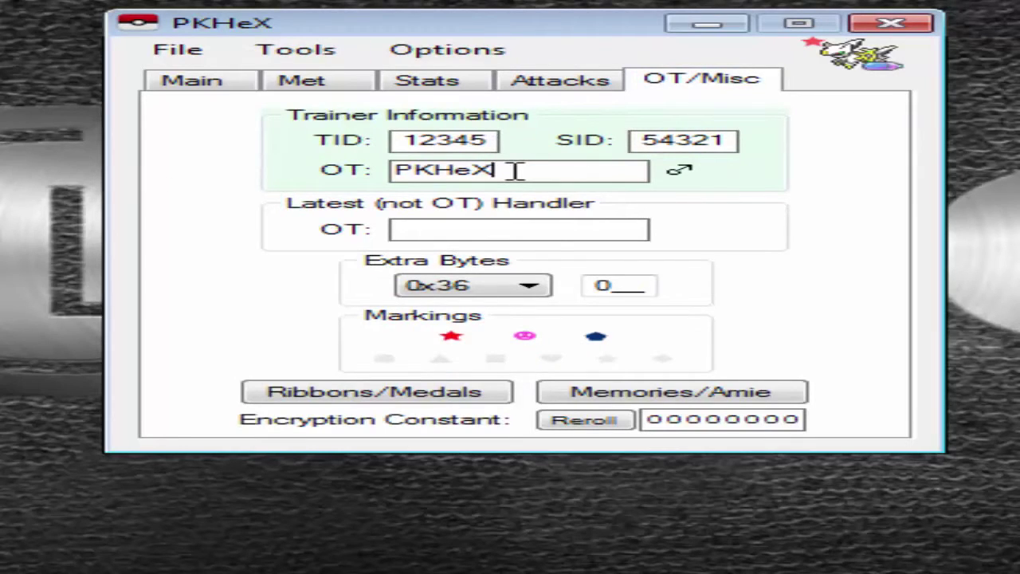
pyautogui.click(571, 175)
pyautogui.press('BackSpace')
pyautogui.press('BackSpace')
pyautogui.press('BackSpace')
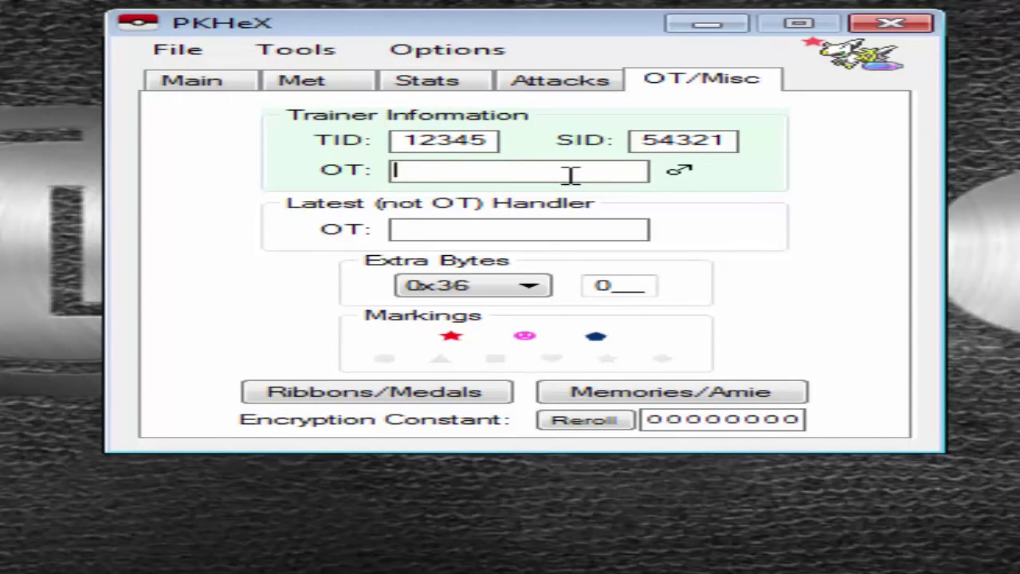
pyautogui.write('AHFHHDNDSDHN')
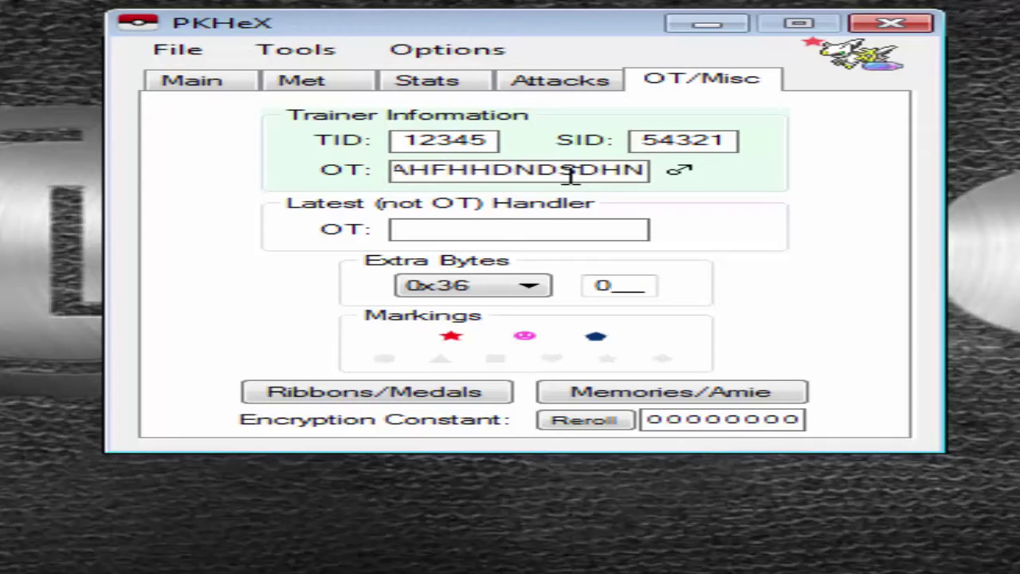
pyautogui.press('BackSpace')
pyautogui.press('BackSpace')
pyautogui.press('BackSpace')
pyautogui.press('BackSpace')
pyautogui.press('BackSpace')
pyautogui.press('BackSpace')
pyautogui.press('BackSpace')
pyautogui.press('BackSpace')
pyautogui.press('BackSpace')
pyautogui.press('BackSpace')
pyautogui.press('BackSpace')
pyautogui.press('BackSpace')
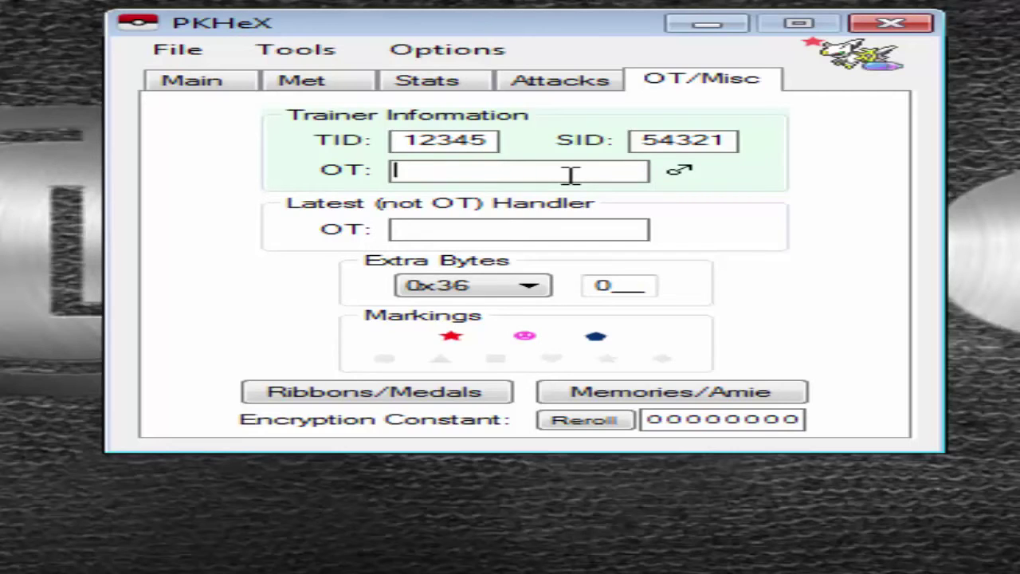
pyautogui.write('Vinicios')
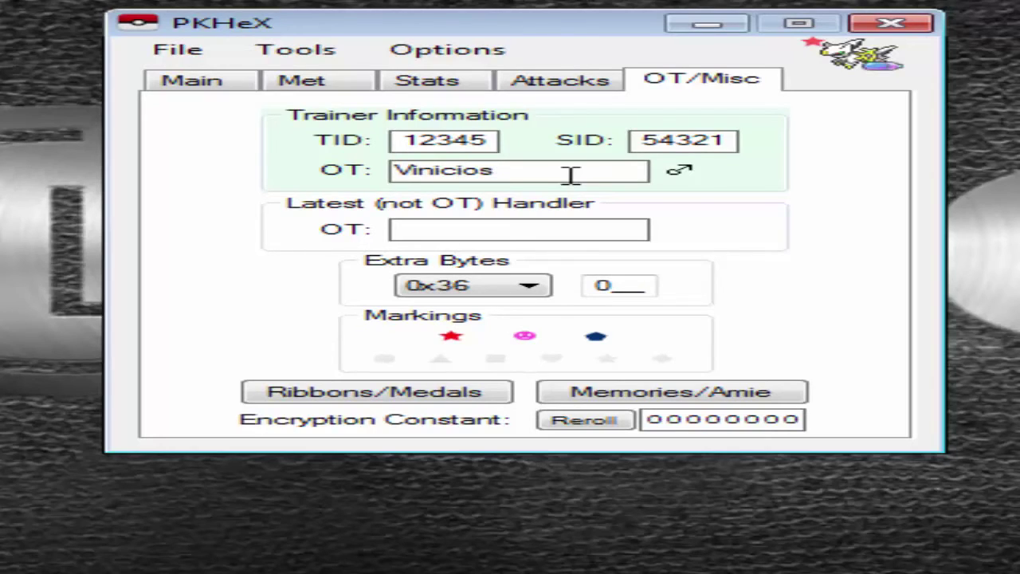
pyautogui.press('BackSpace')
pyautogui.press('BackSpace')
pyautogui.press('BackSpace')
pyautogui.press('BackSpace')
pyautogui.press('BackSpace')
pyautogui.press('BackSpace')
pyautogui.press('BackSpace')
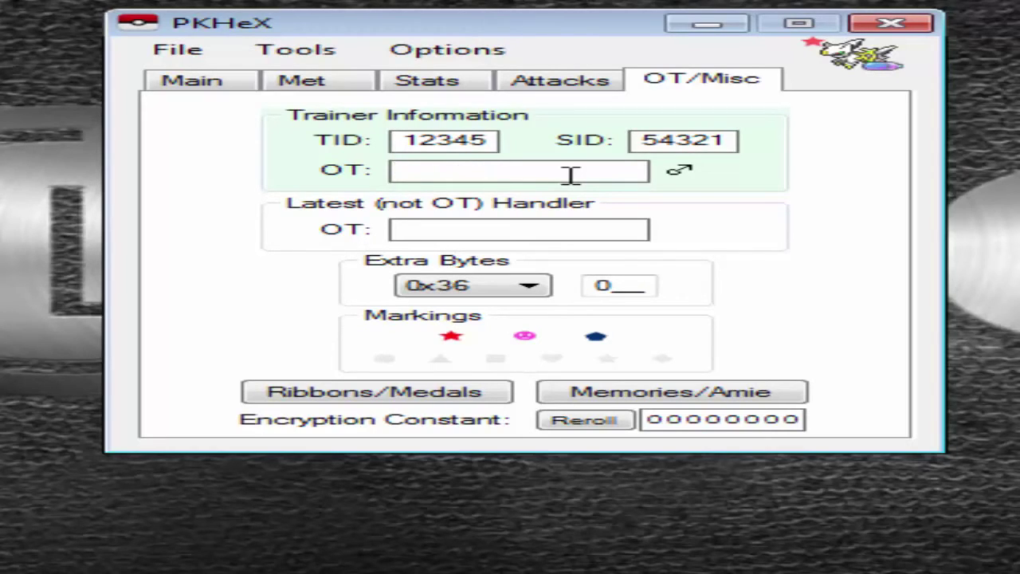
pyautogui.write('prkrkghgj')
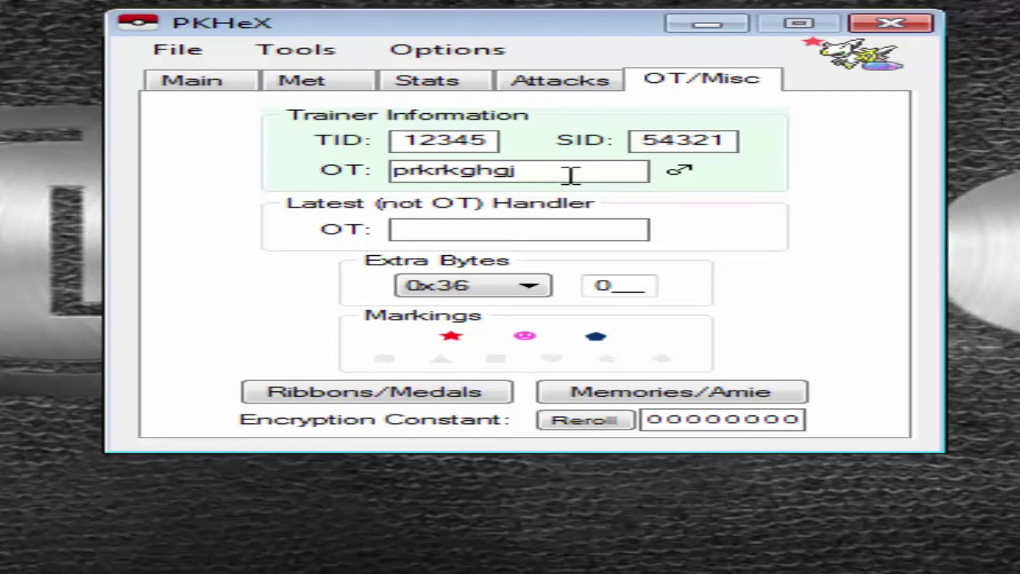
pyautogui.press('BackSpace')
pyautogui.press('BackSpace')
pyautogui.press('BackSpace')
pyautogui.press('BackSpace')
pyautogui.press('BackSpace')
pyautogui.press('BackSpace')
pyautogui.press('BackSpace')
pyautogui.press('BackSpace')
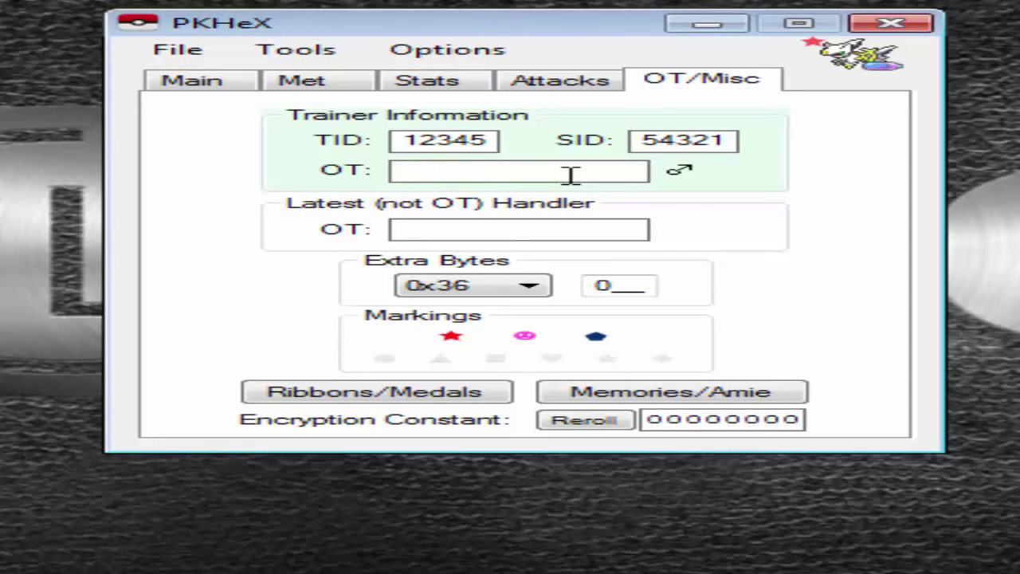
# Enter the trainer's name as both the original trainer and the latest handler of the Arceus.
pyautogui.write('Raposo')
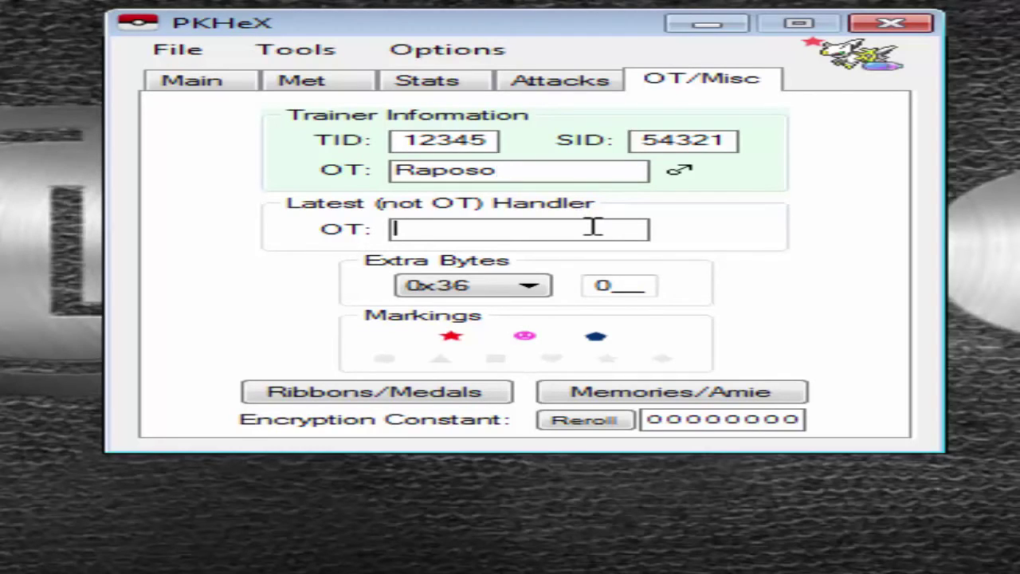
pyautogui.write('Raposo')
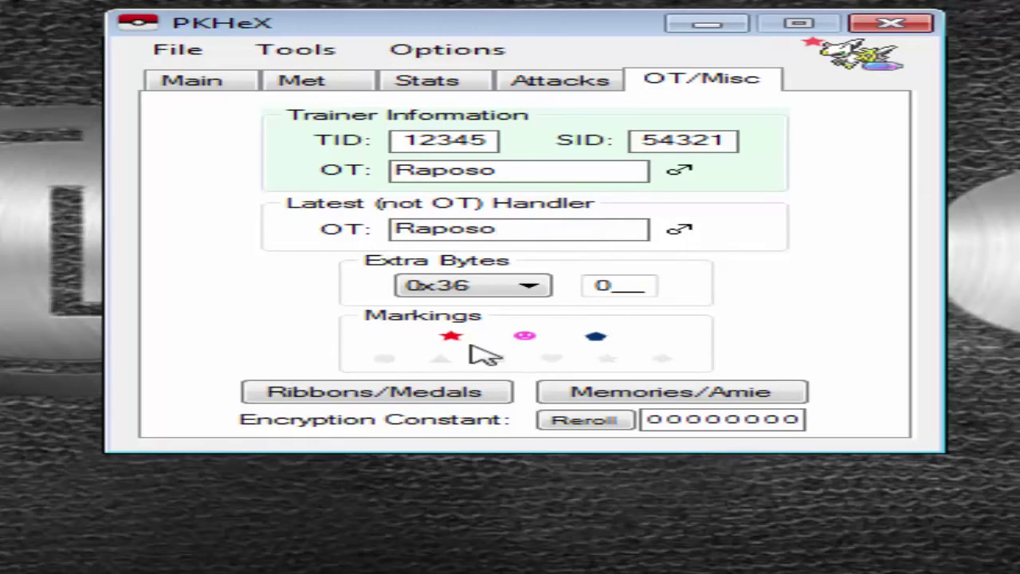
# Turn on the circle, triangle, square, heart, star and diamond markings for the Arceus.
pyautogui.click(435, 358)
pyautogui.click(496, 359)
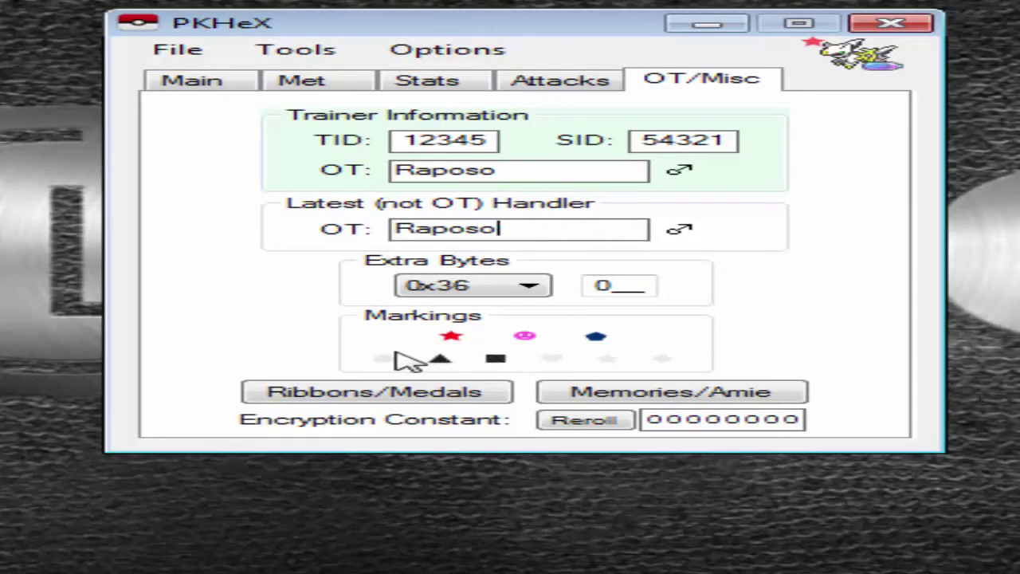
pyautogui.click(384, 359)
pyautogui.click(552, 358)
pyautogui.click(608, 359)
pyautogui.click(663, 358)
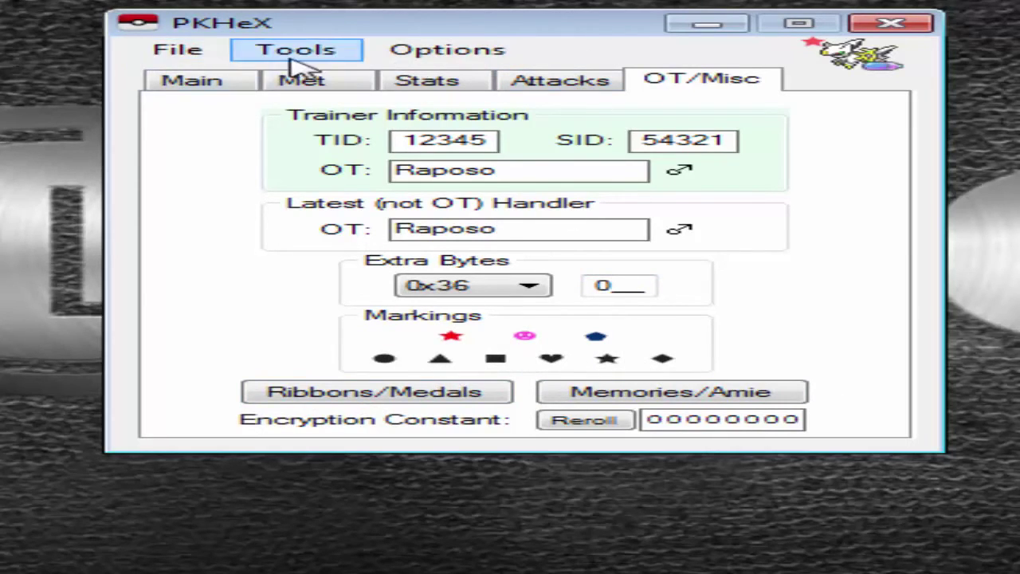
# Review the Arceus's main, met, stats, moves and trainer details.
pyautogui.click(187, 83)
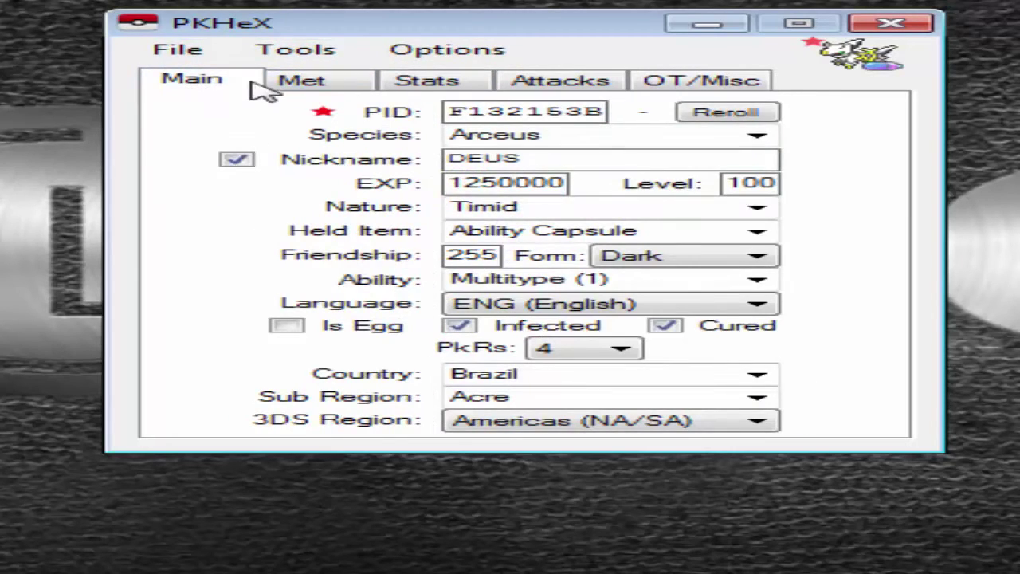
pyautogui.click(301, 83)
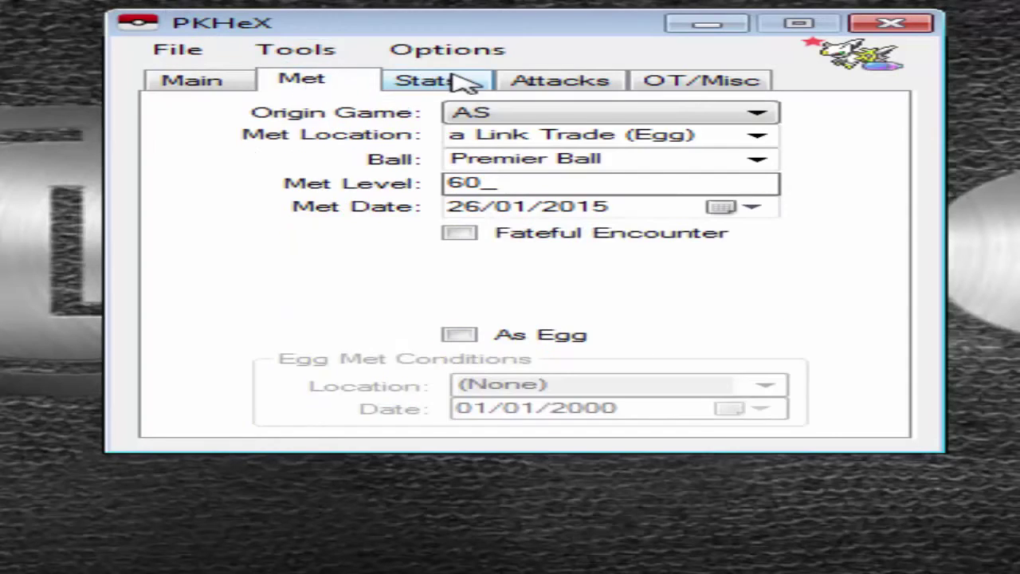
pyautogui.click(468, 85)
pyautogui.click(563, 86)
pyautogui.click(685, 90)
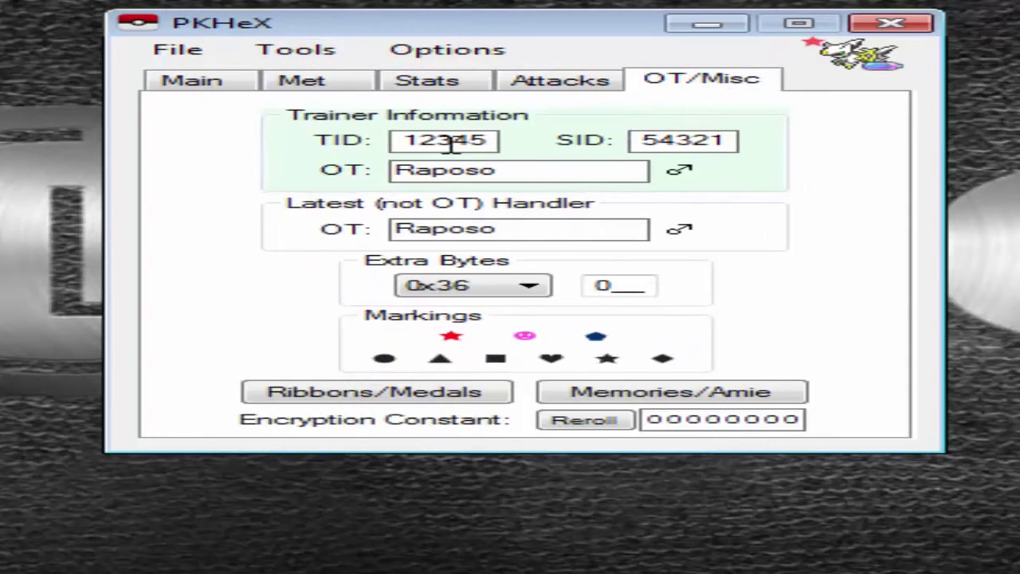
# Show the box interface alongside the Arceus editor.
pyautogui.click(290, 57)
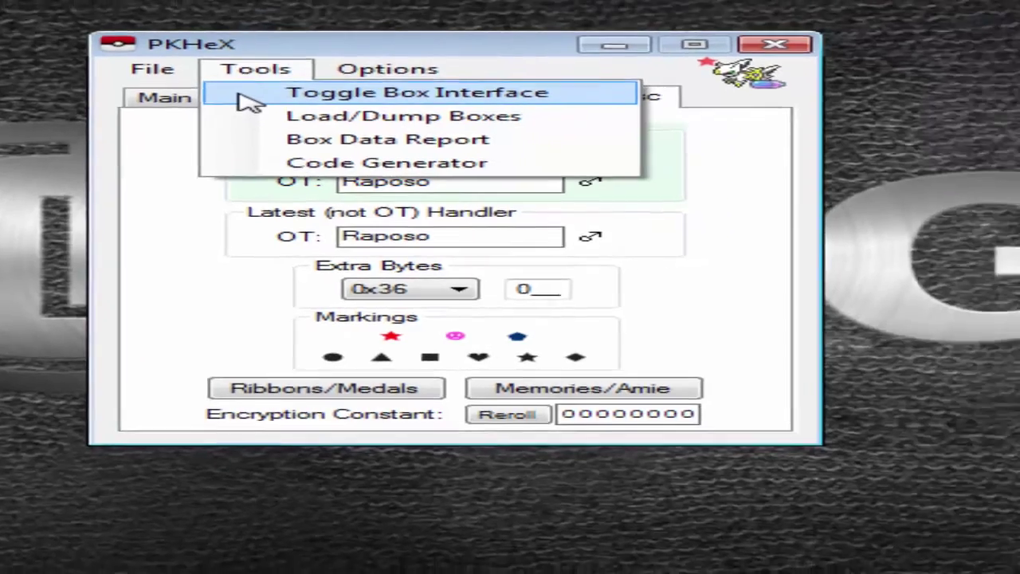
pyautogui.click(289, 80)
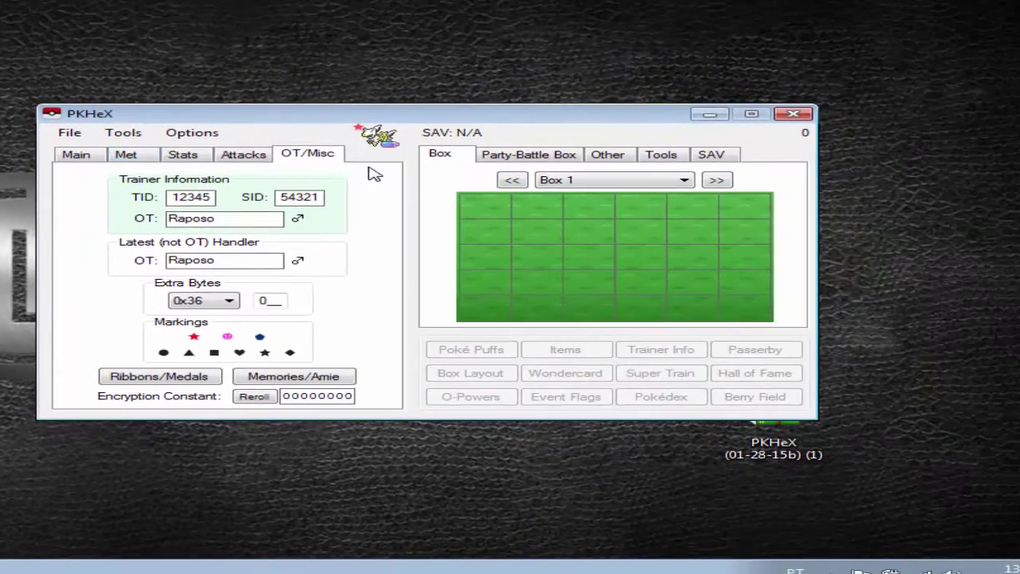
# Browse through the storage boxes and check the party and battle box view.
pyautogui.click(717, 181)
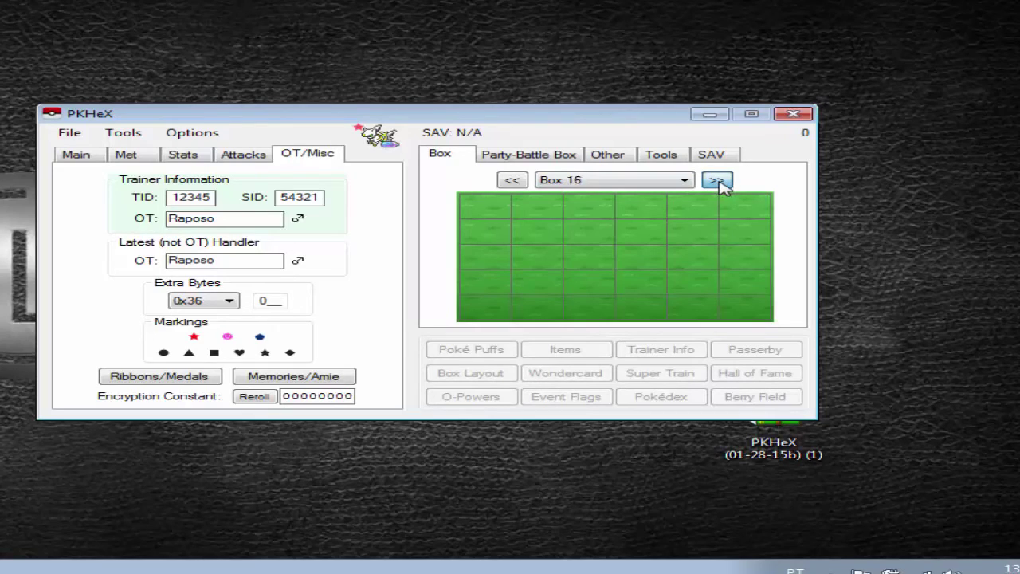
pyautogui.click(717, 181)
pyautogui.click(717, 181)
pyautogui.click(717, 181)
pyautogui.click(495, 158)
pyautogui.click(441, 156)
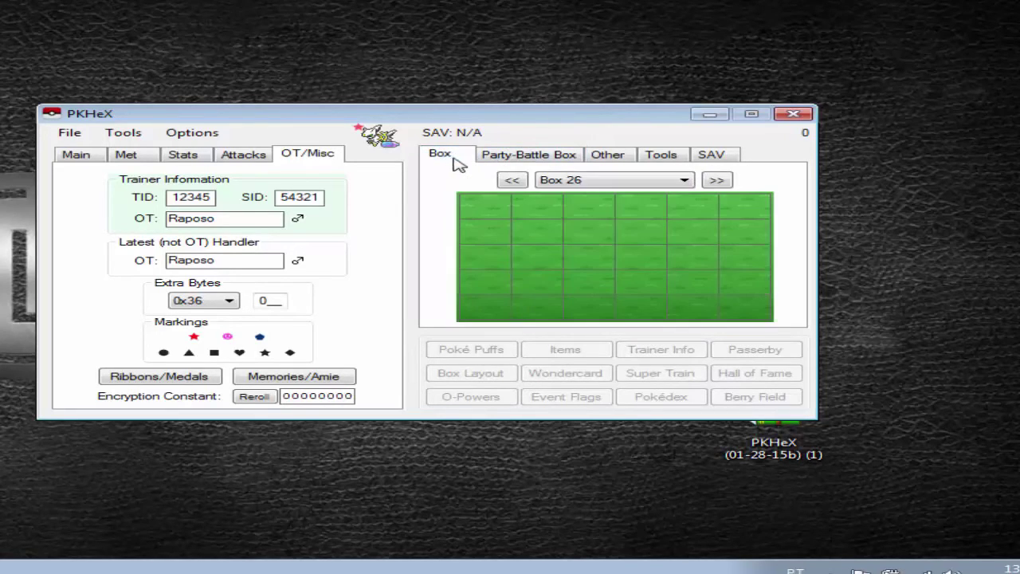
pyautogui.click(716, 181)
pyautogui.click(716, 181)
pyautogui.click(718, 181)
pyautogui.click(717, 180)
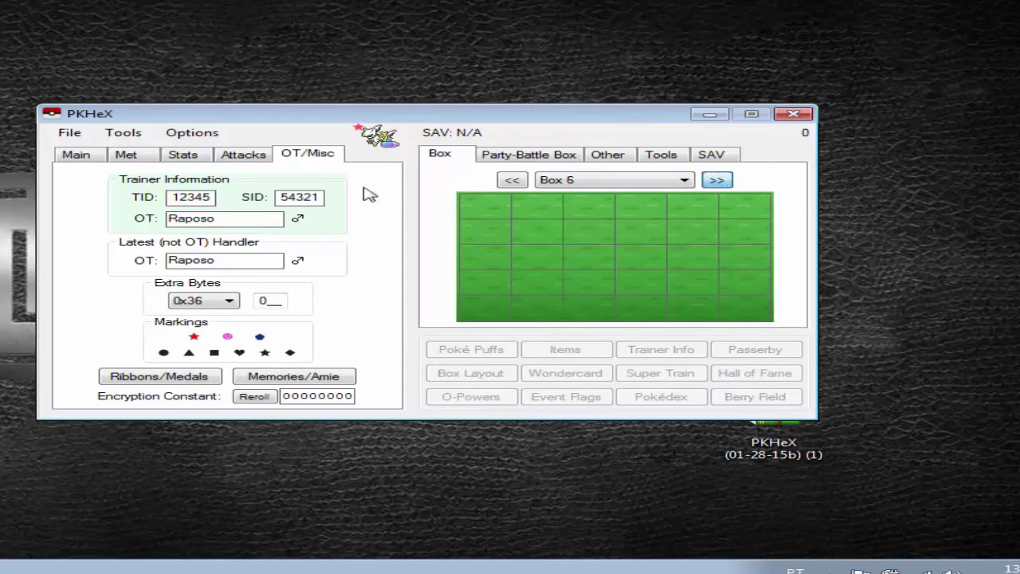
# Return to Box 1 and set the edited Arceus into its first slot.
pyautogui.click(505, 182)
pyautogui.click(505, 182)
pyautogui.click(505, 182)
pyautogui.click(507, 182)
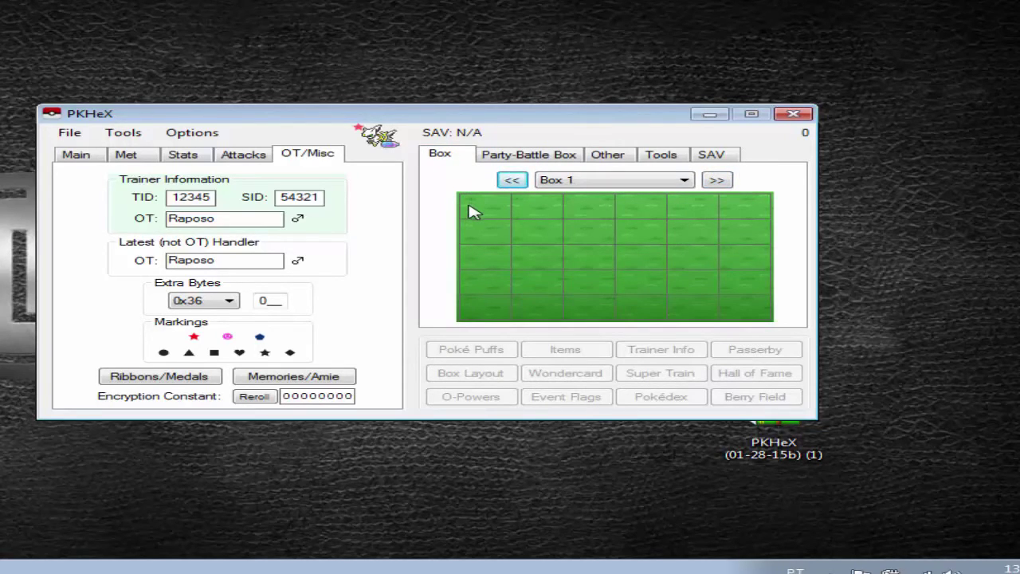
pyautogui.rightClick(471, 211)
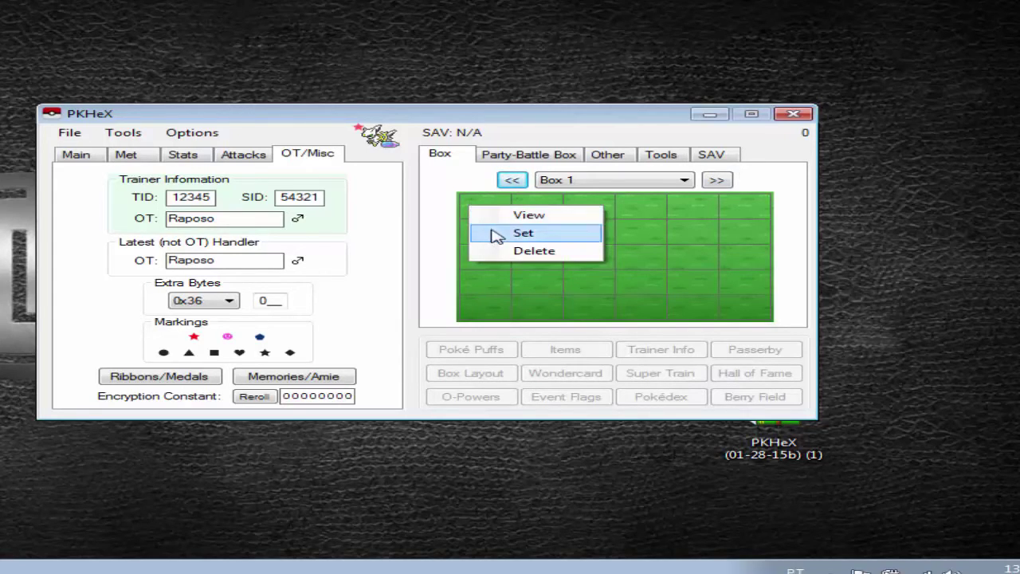
pyautogui.click(495, 232)
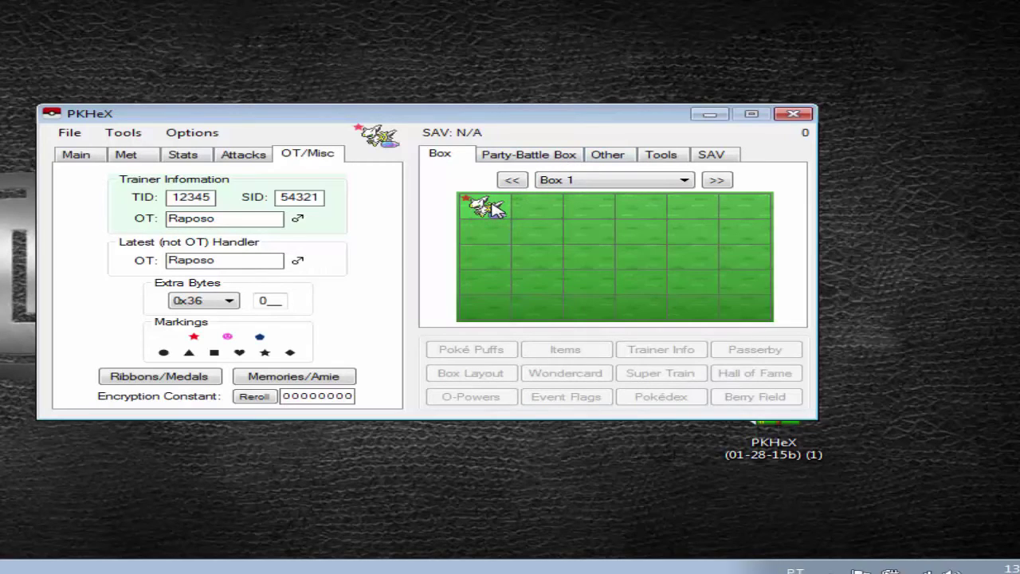
# Export only Box 1 as box data to the existing boxdata.bin file on the desktop.
pyautogui.click(656, 157)
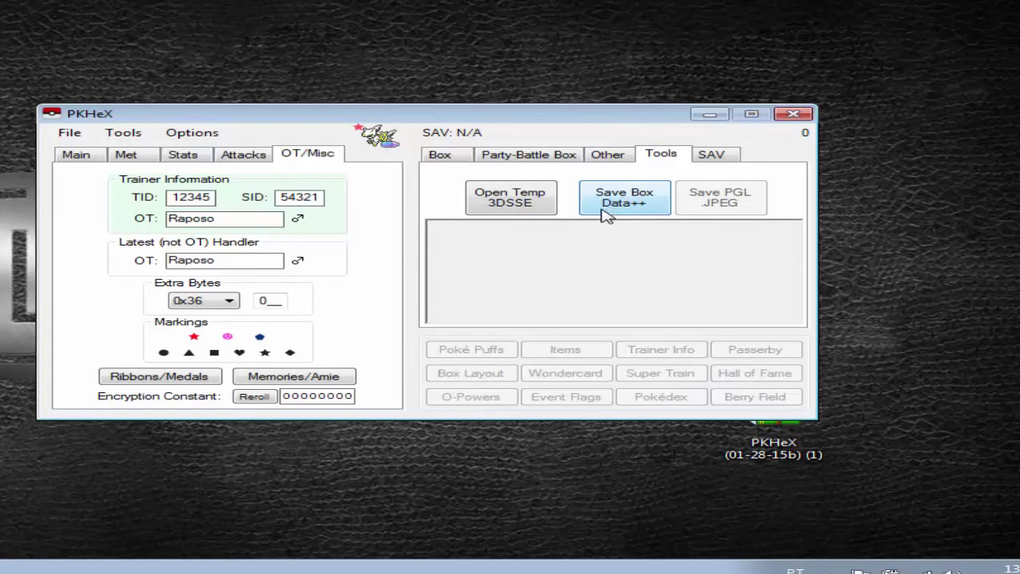
pyautogui.click(608, 200)
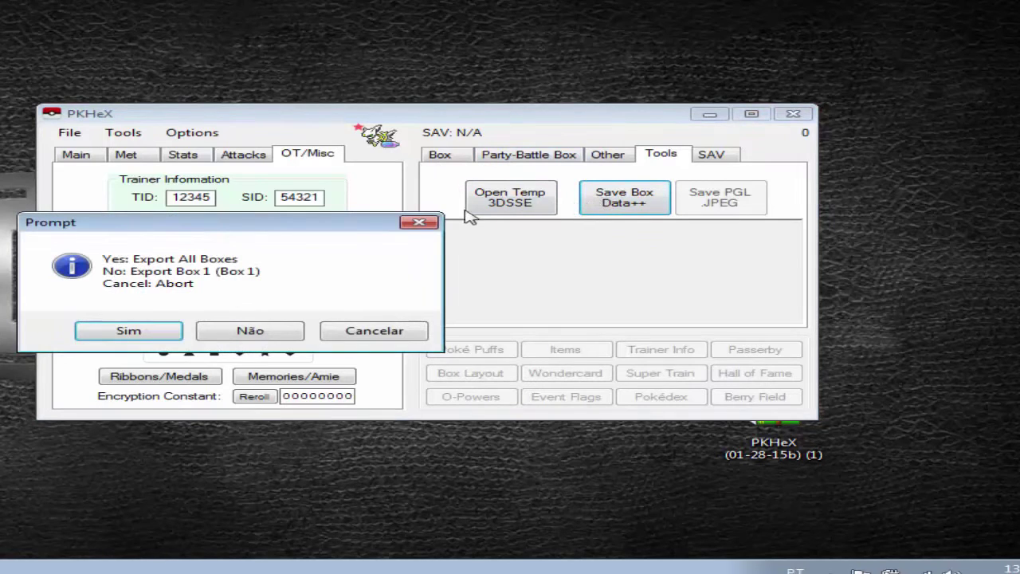
pyautogui.moveTo(56, 224); pyautogui.dragTo(102, 189)
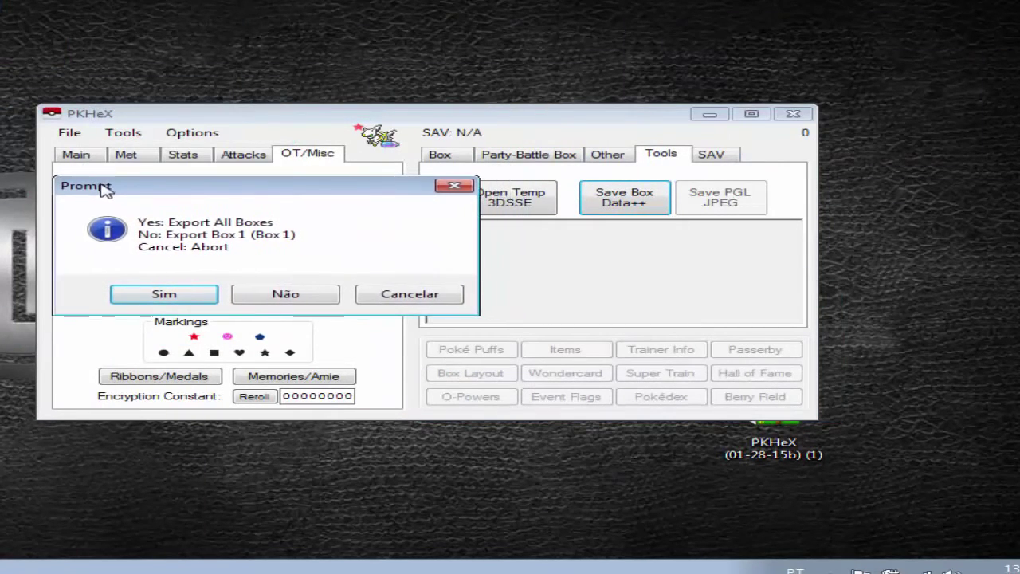
pyautogui.click(281, 297)
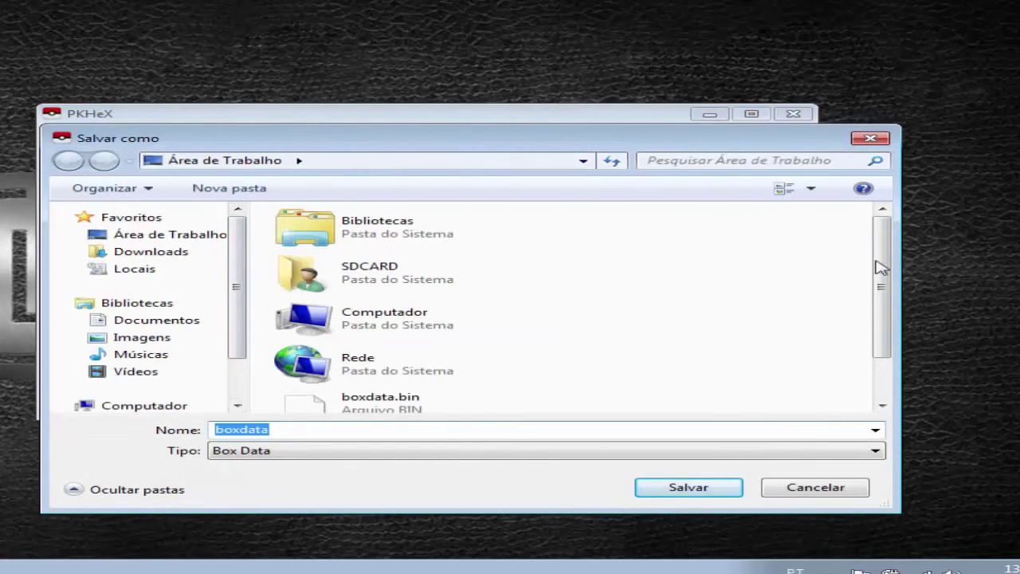
pyautogui.scroll(-2, 880, 267)
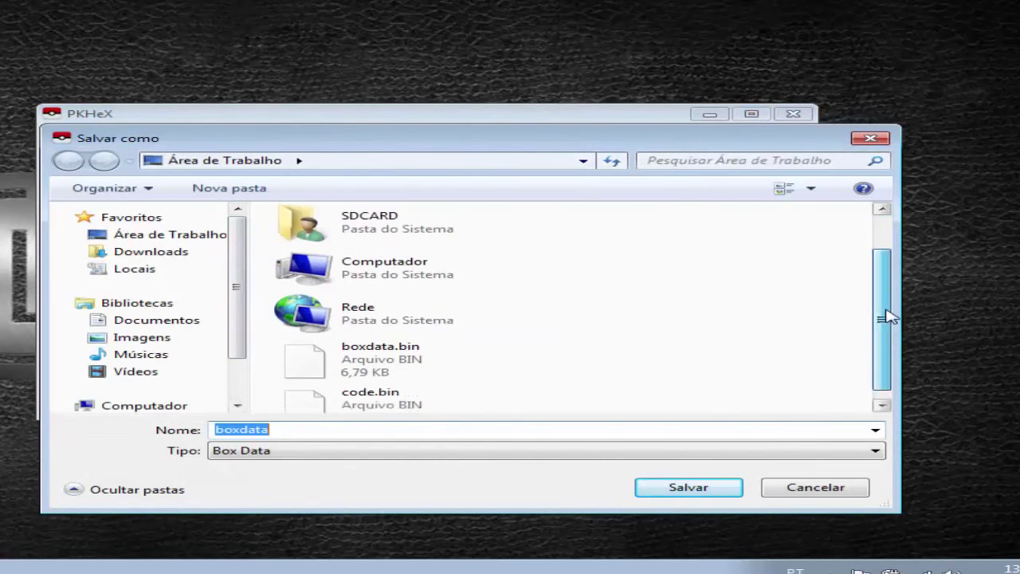
pyautogui.doubleClick(381, 355)
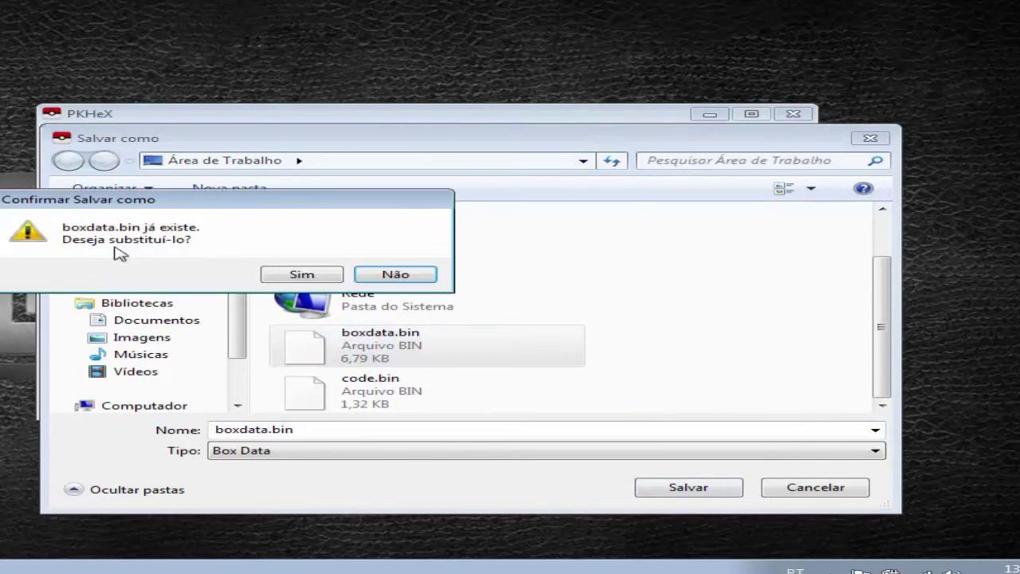